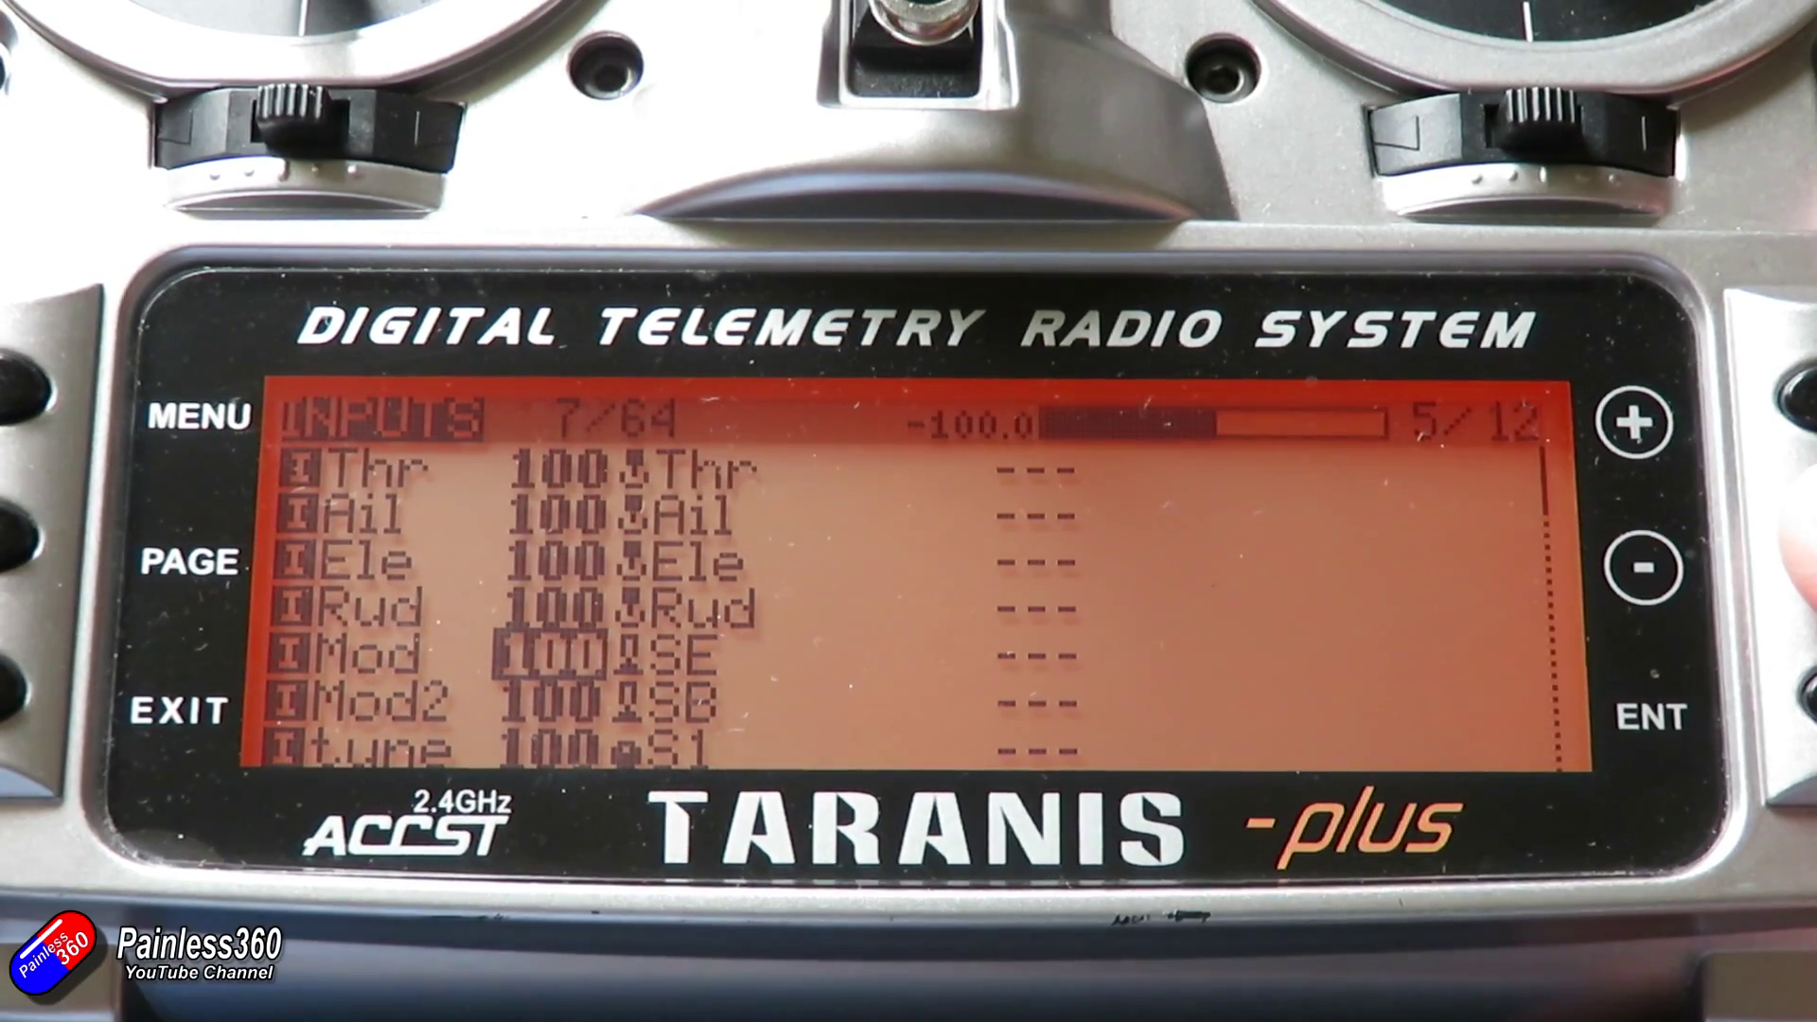
pyautogui.press('Down')
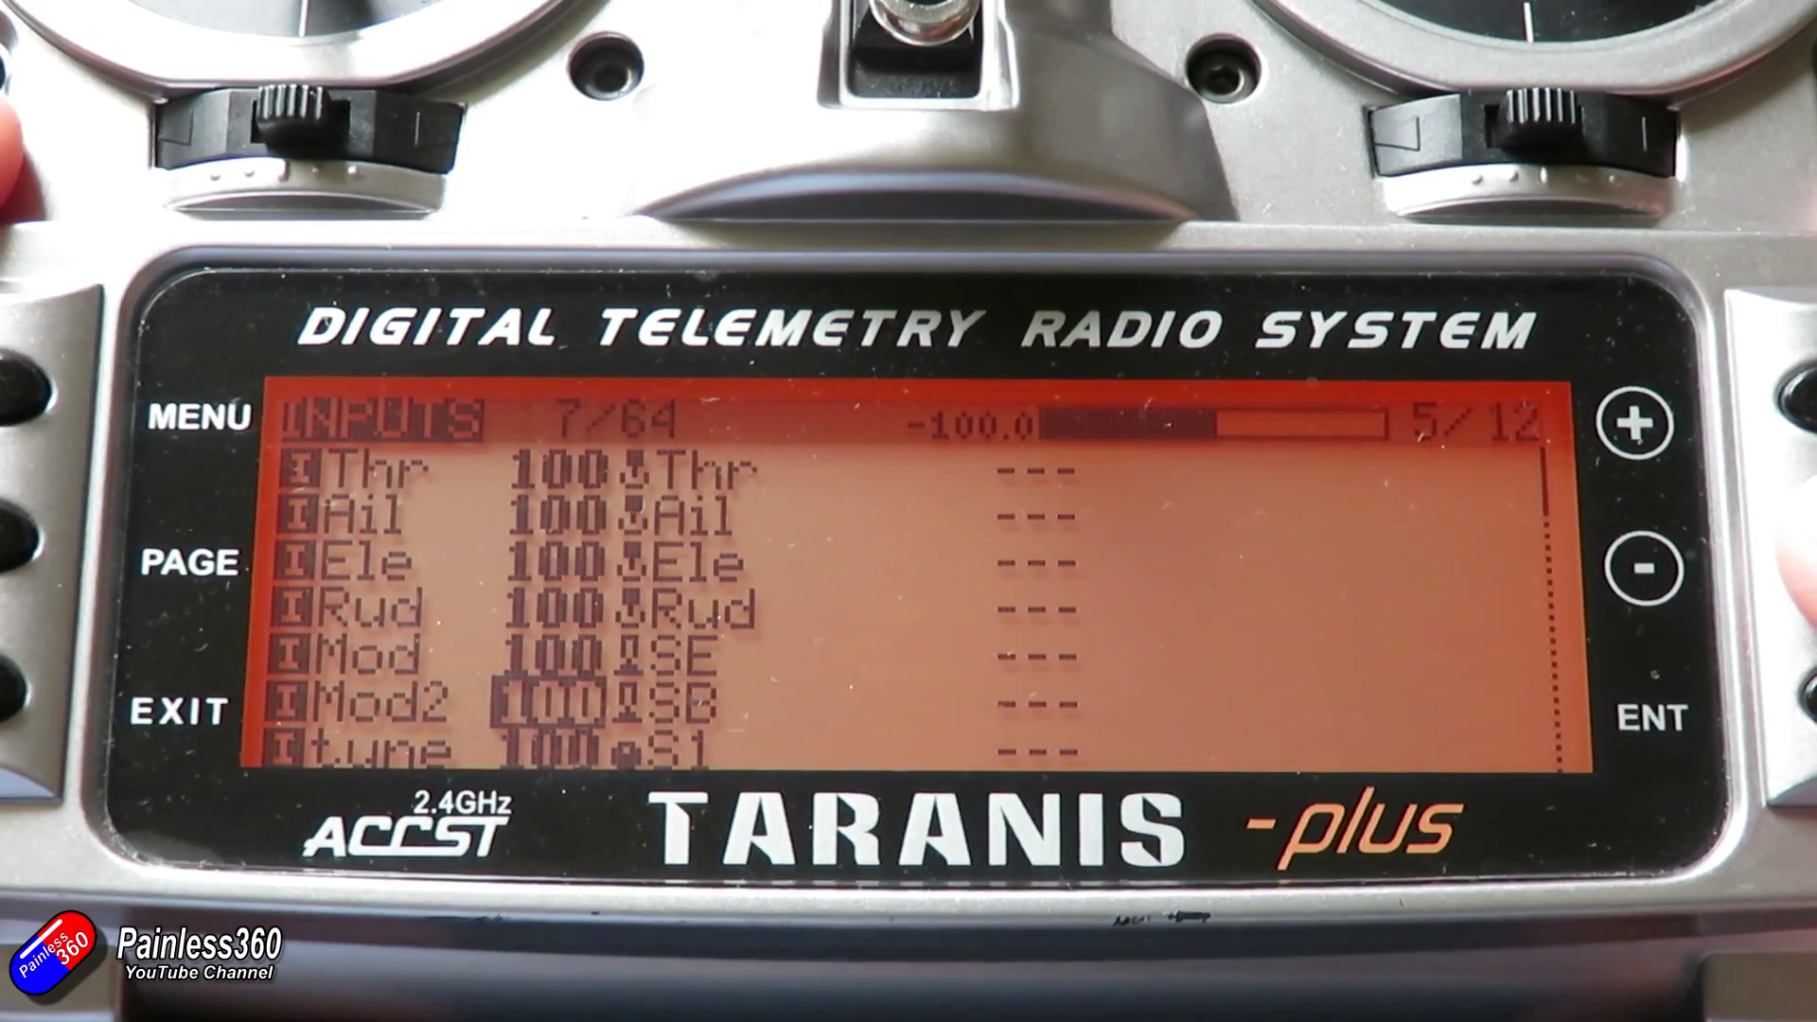
pyautogui.press('Down')
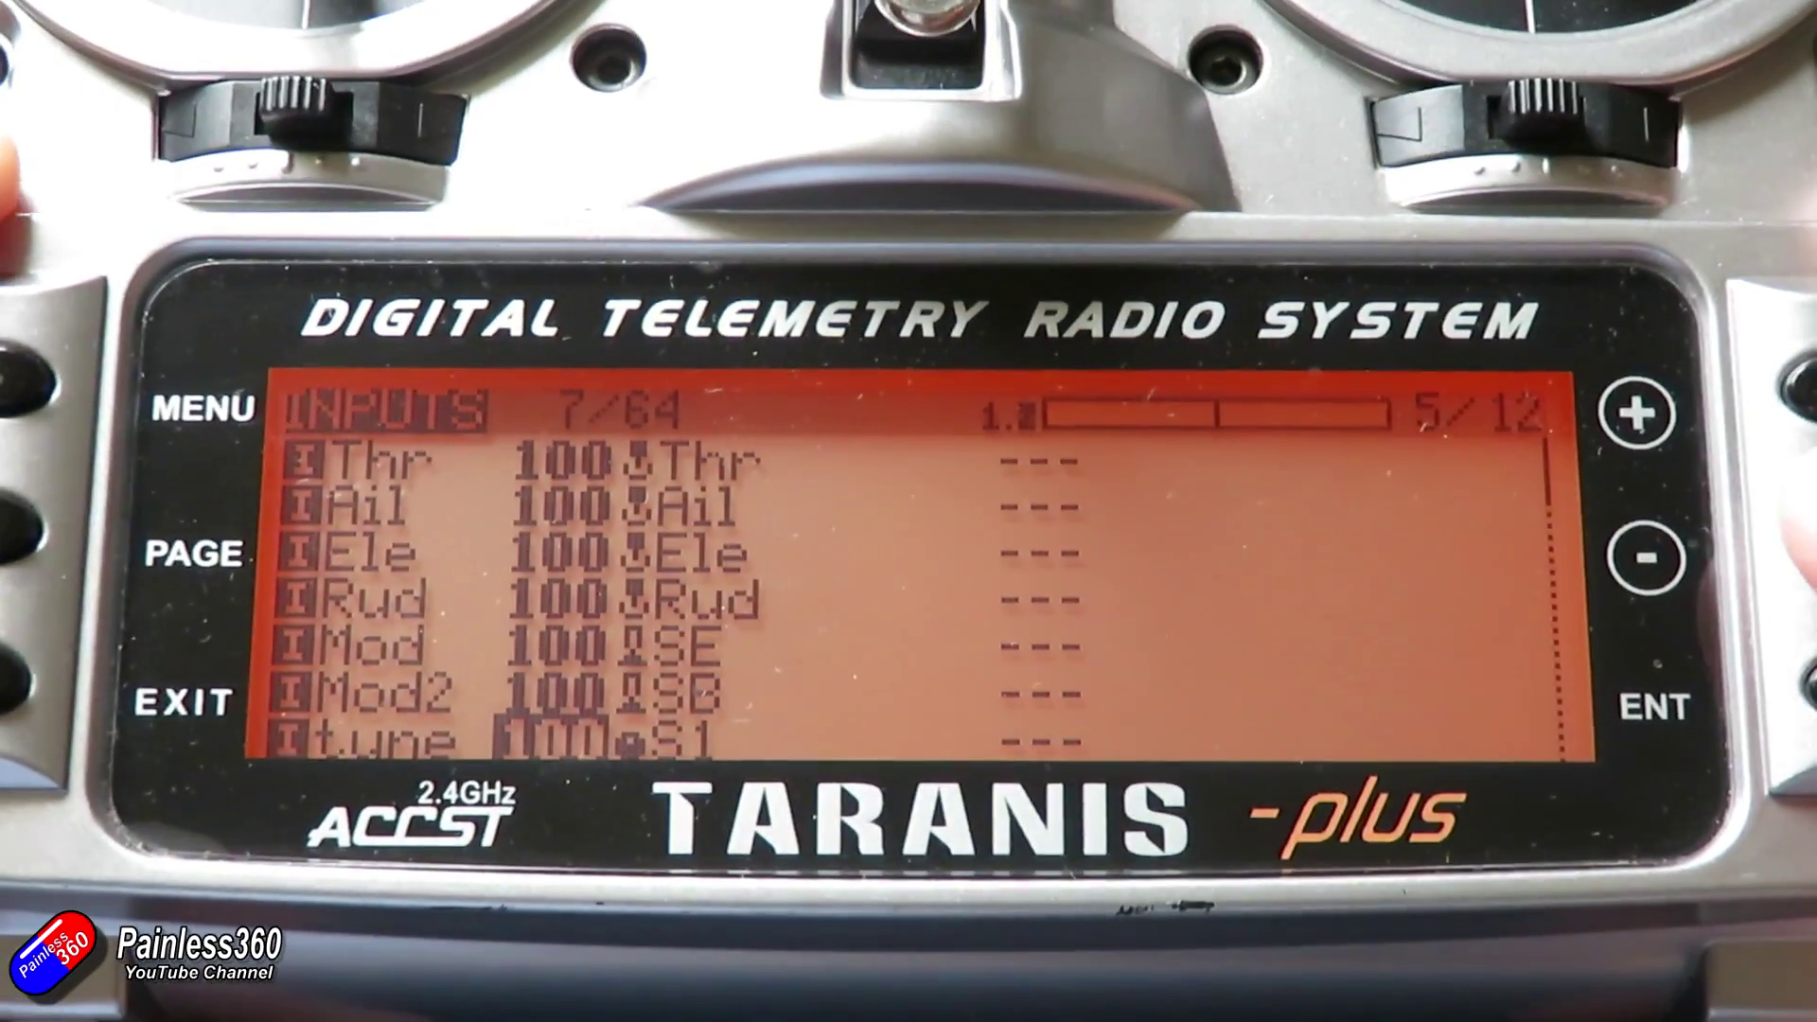
pyautogui.press('pagedown')
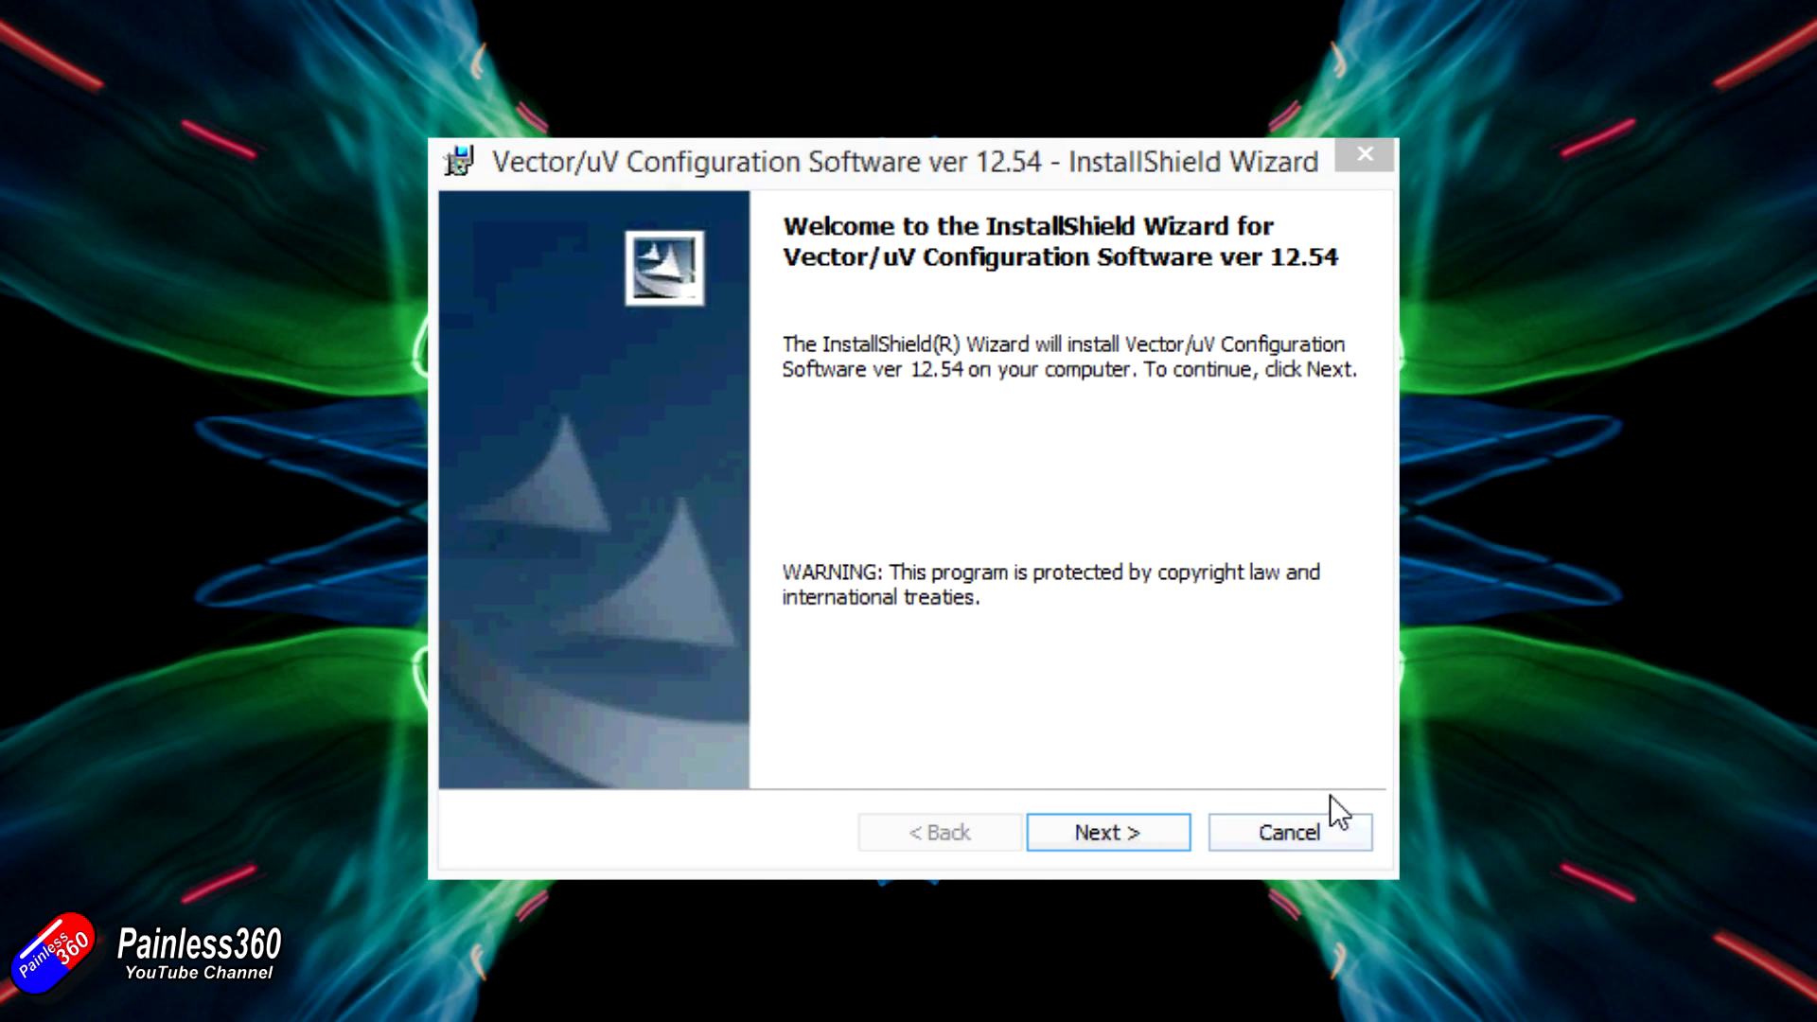
# - Accept the license agreement for Vector/uV Configuration Software ver 12.54 and proceed through the installation wizard
pyautogui.click(1064, 823)
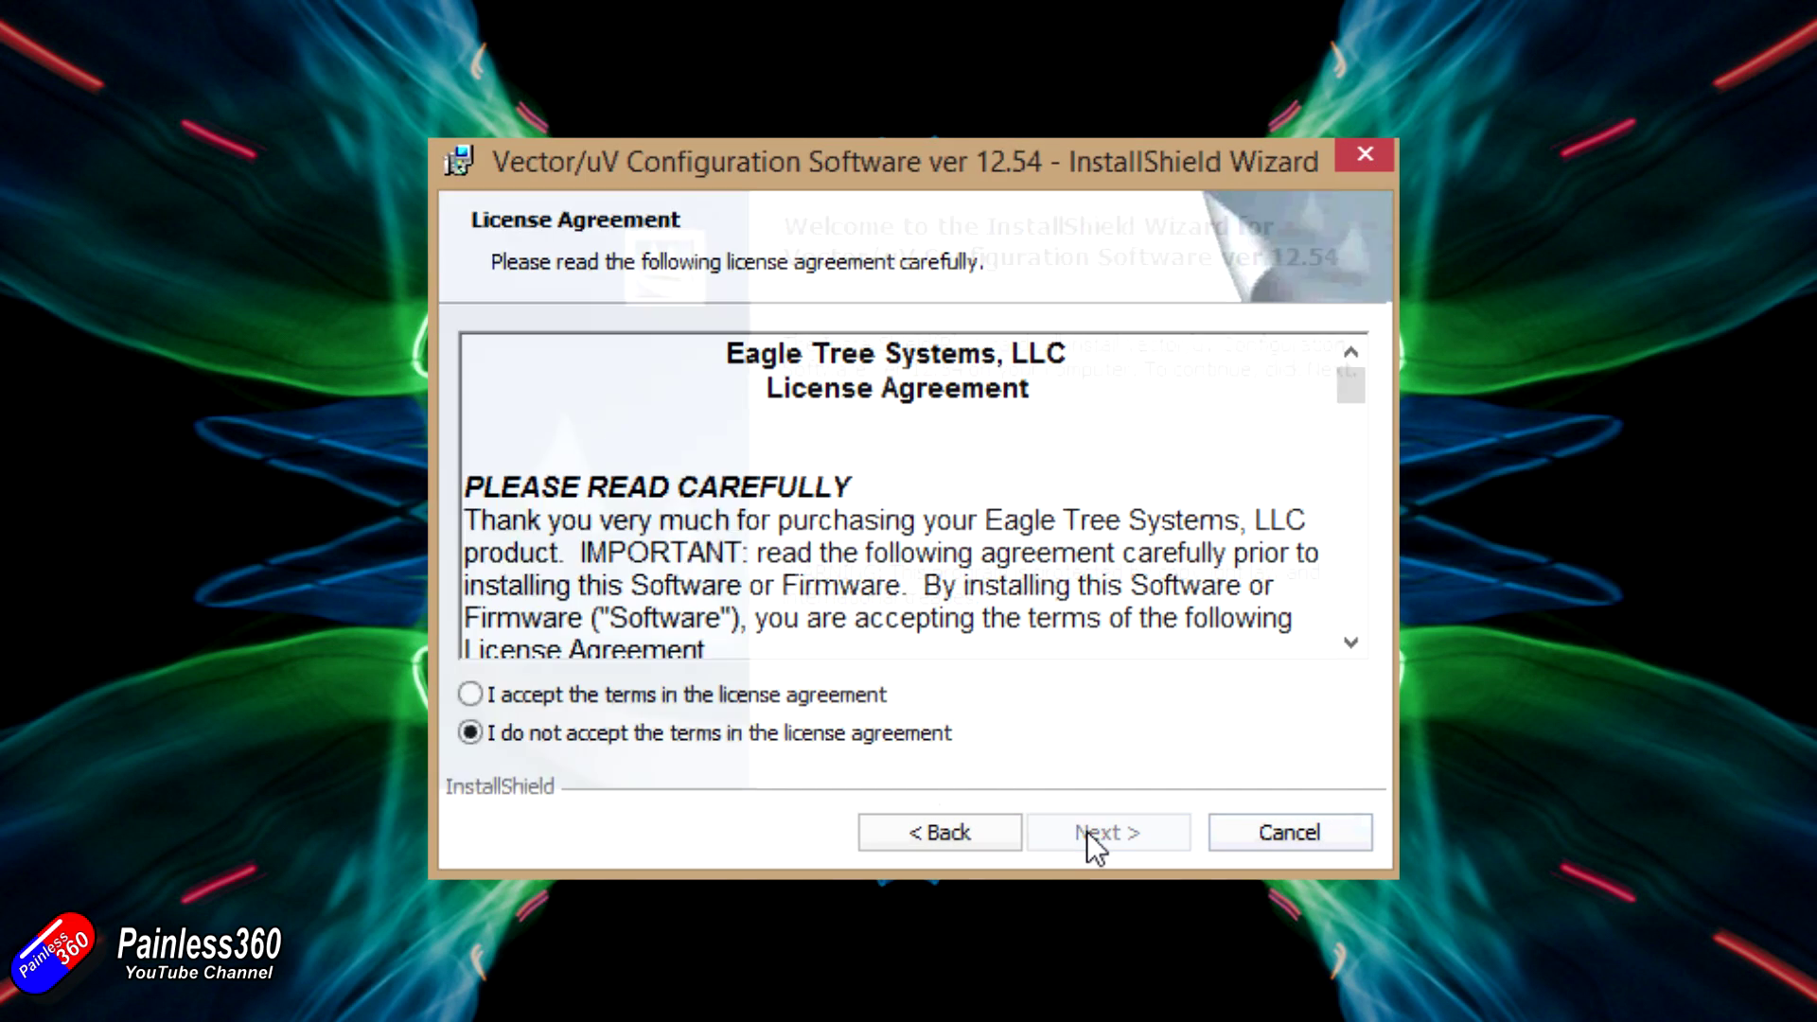
pyautogui.click(573, 700)
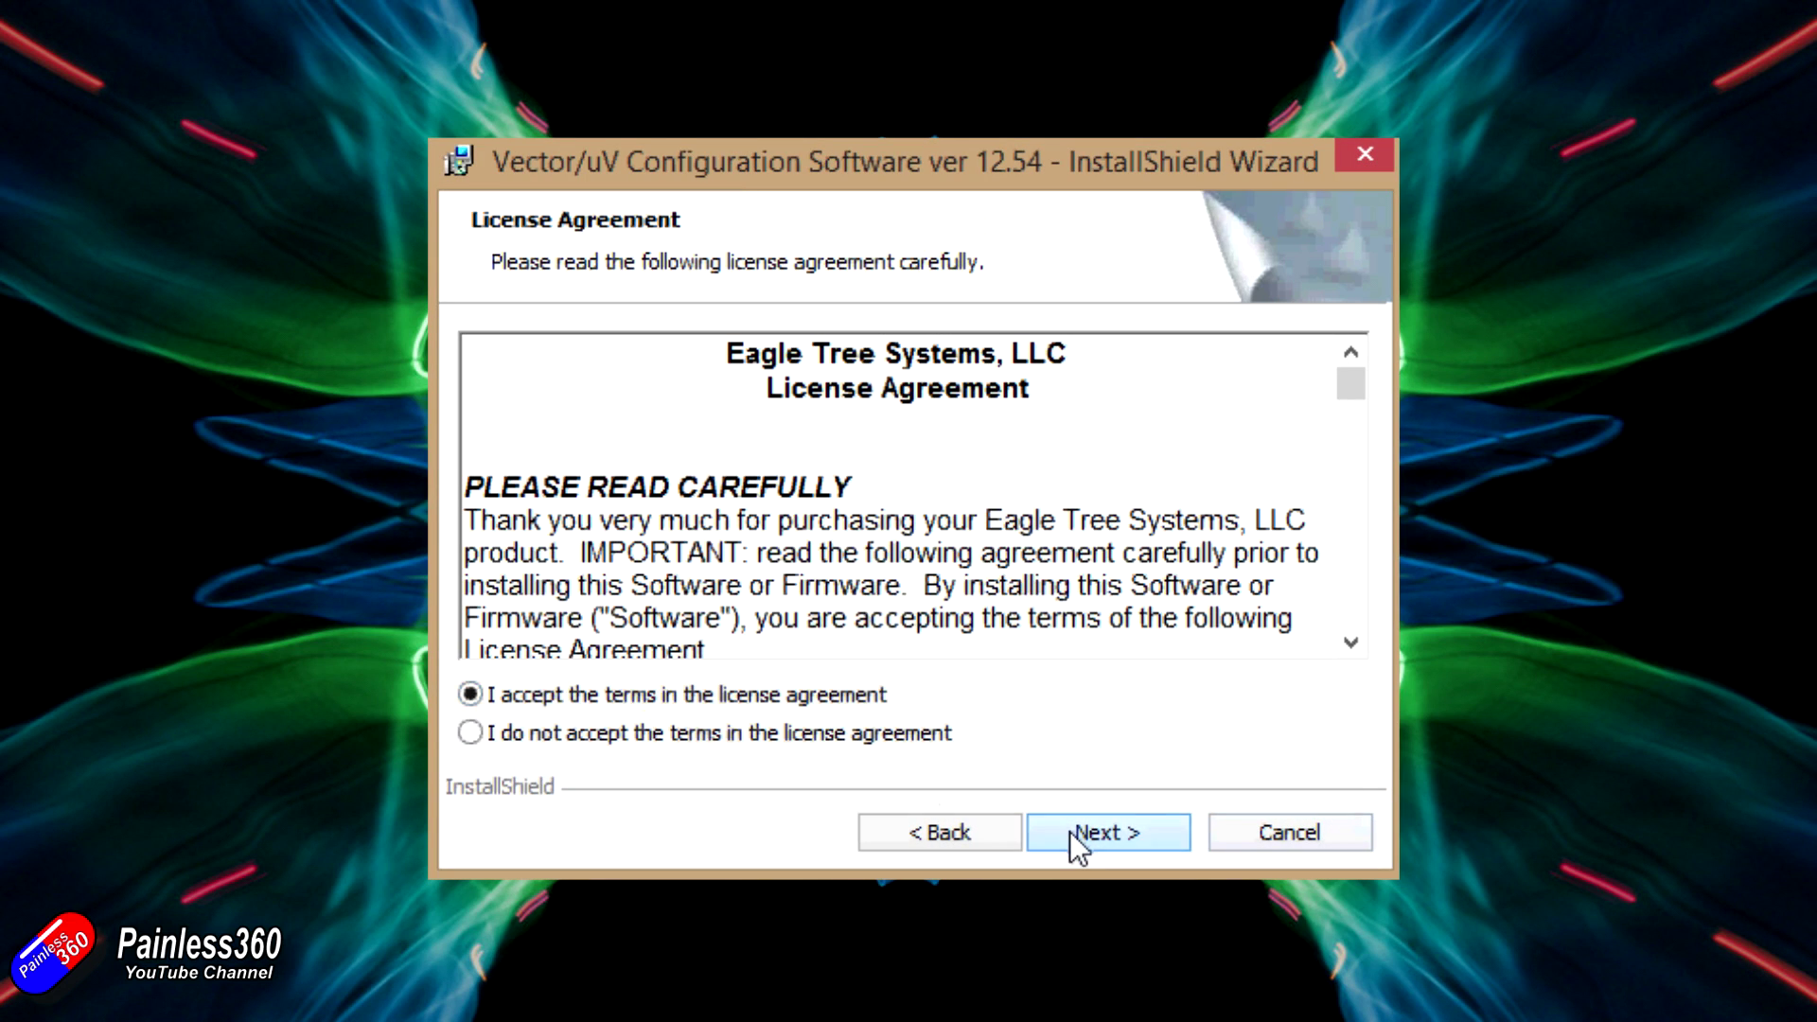
pyautogui.click(1069, 831)
pyautogui.click(1069, 831)
pyautogui.click(1069, 831)
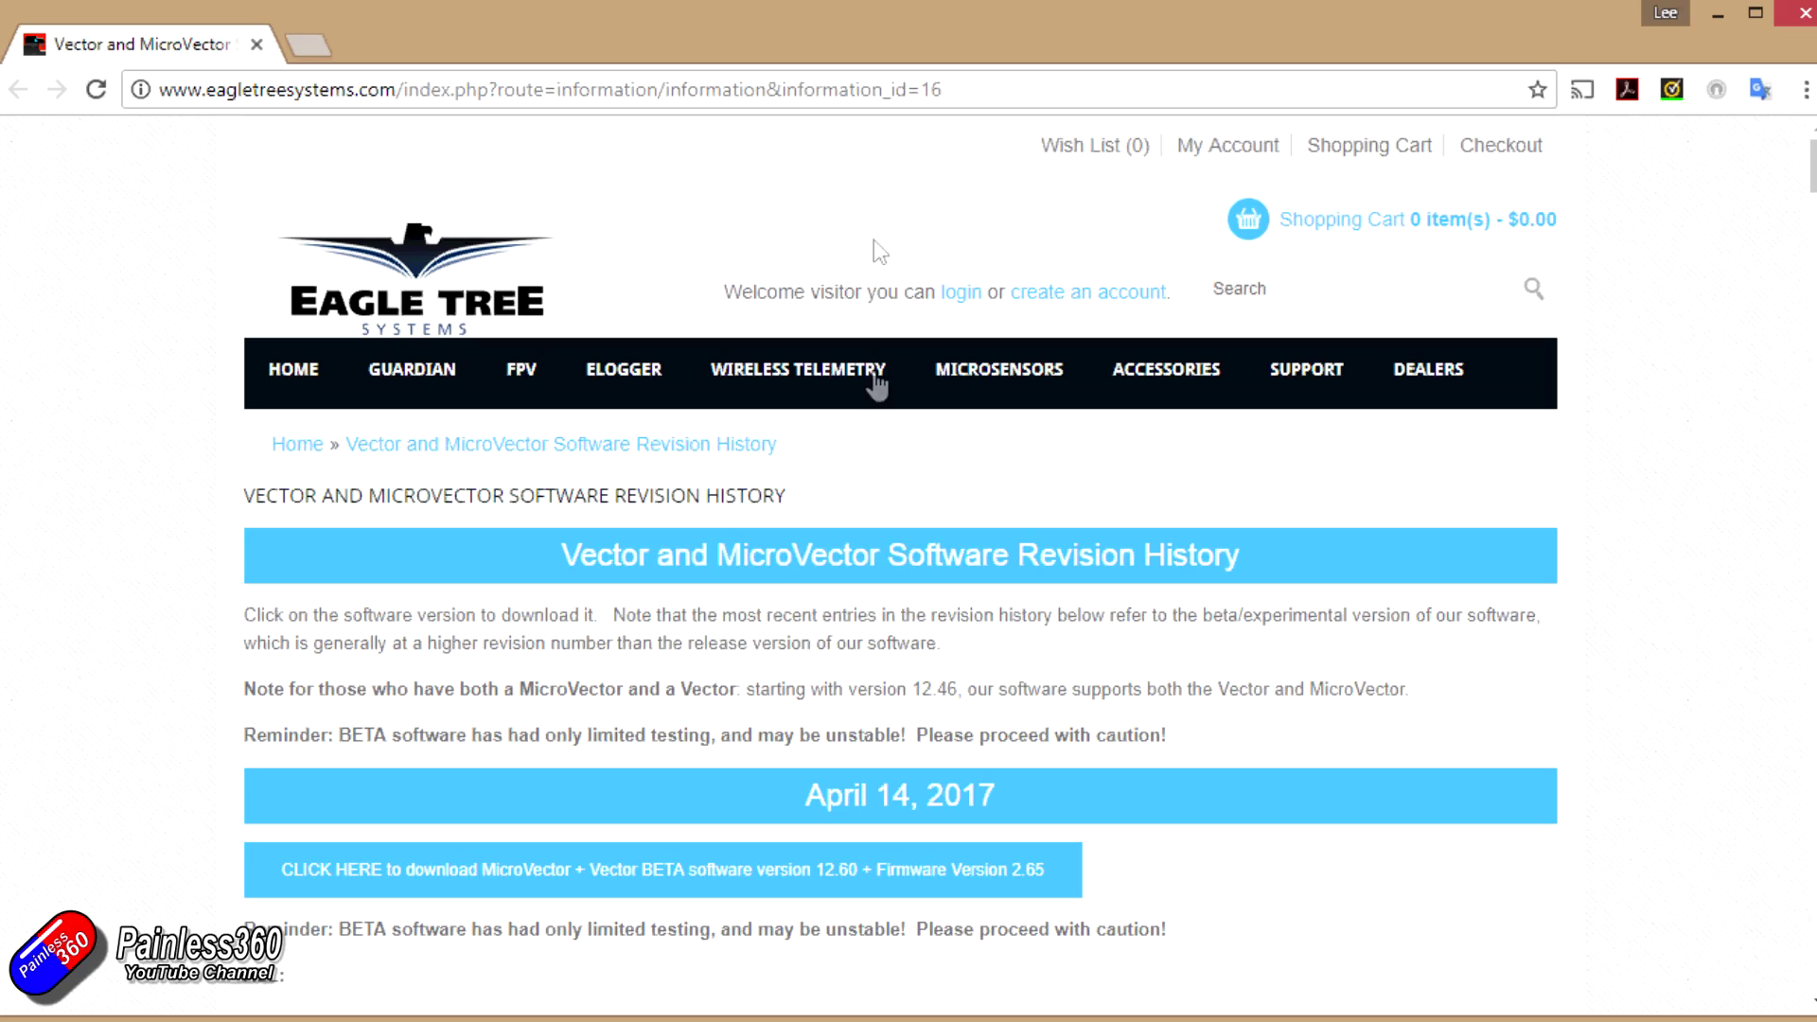
# - Download the MicroVector + Vector BETA software version 12.60 with Firmware Version 2.65 from the software revision history page
pyautogui.moveTo(877, 384)
pyautogui.moveTo(1241, 557); pyautogui.dragTo(561, 556)
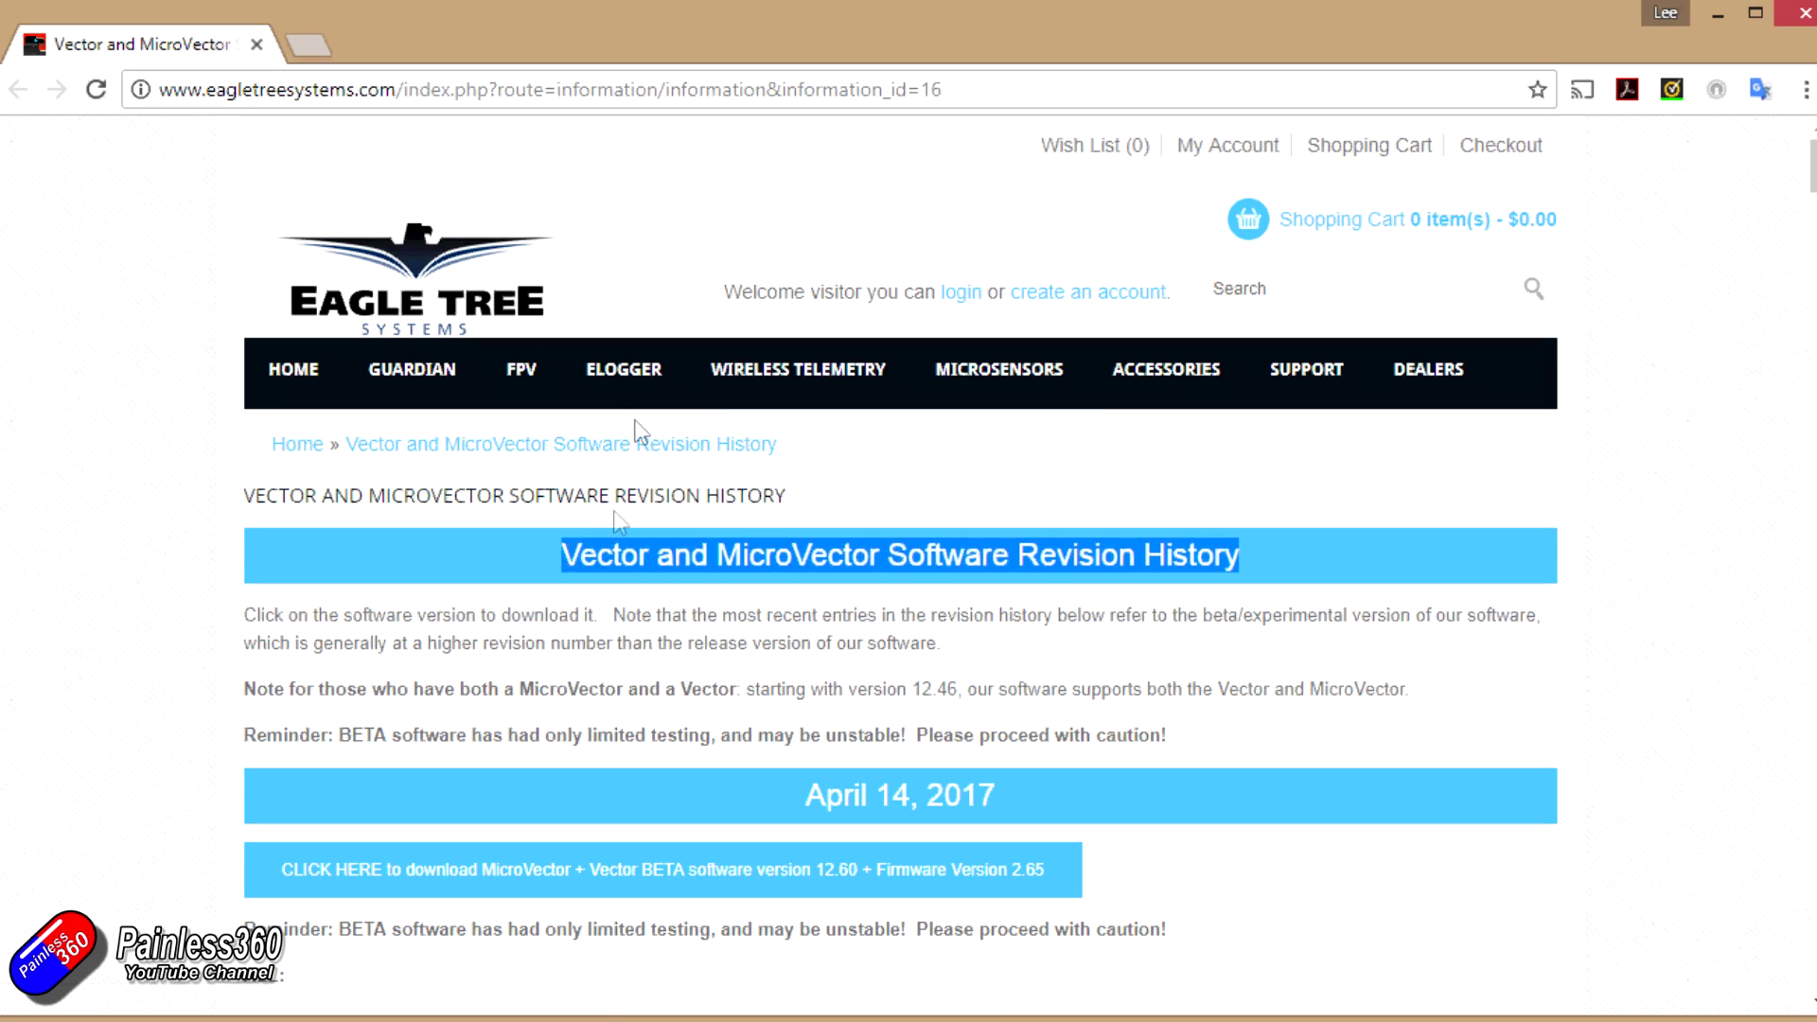
pyautogui.click(951, 83)
pyautogui.click(184, 348)
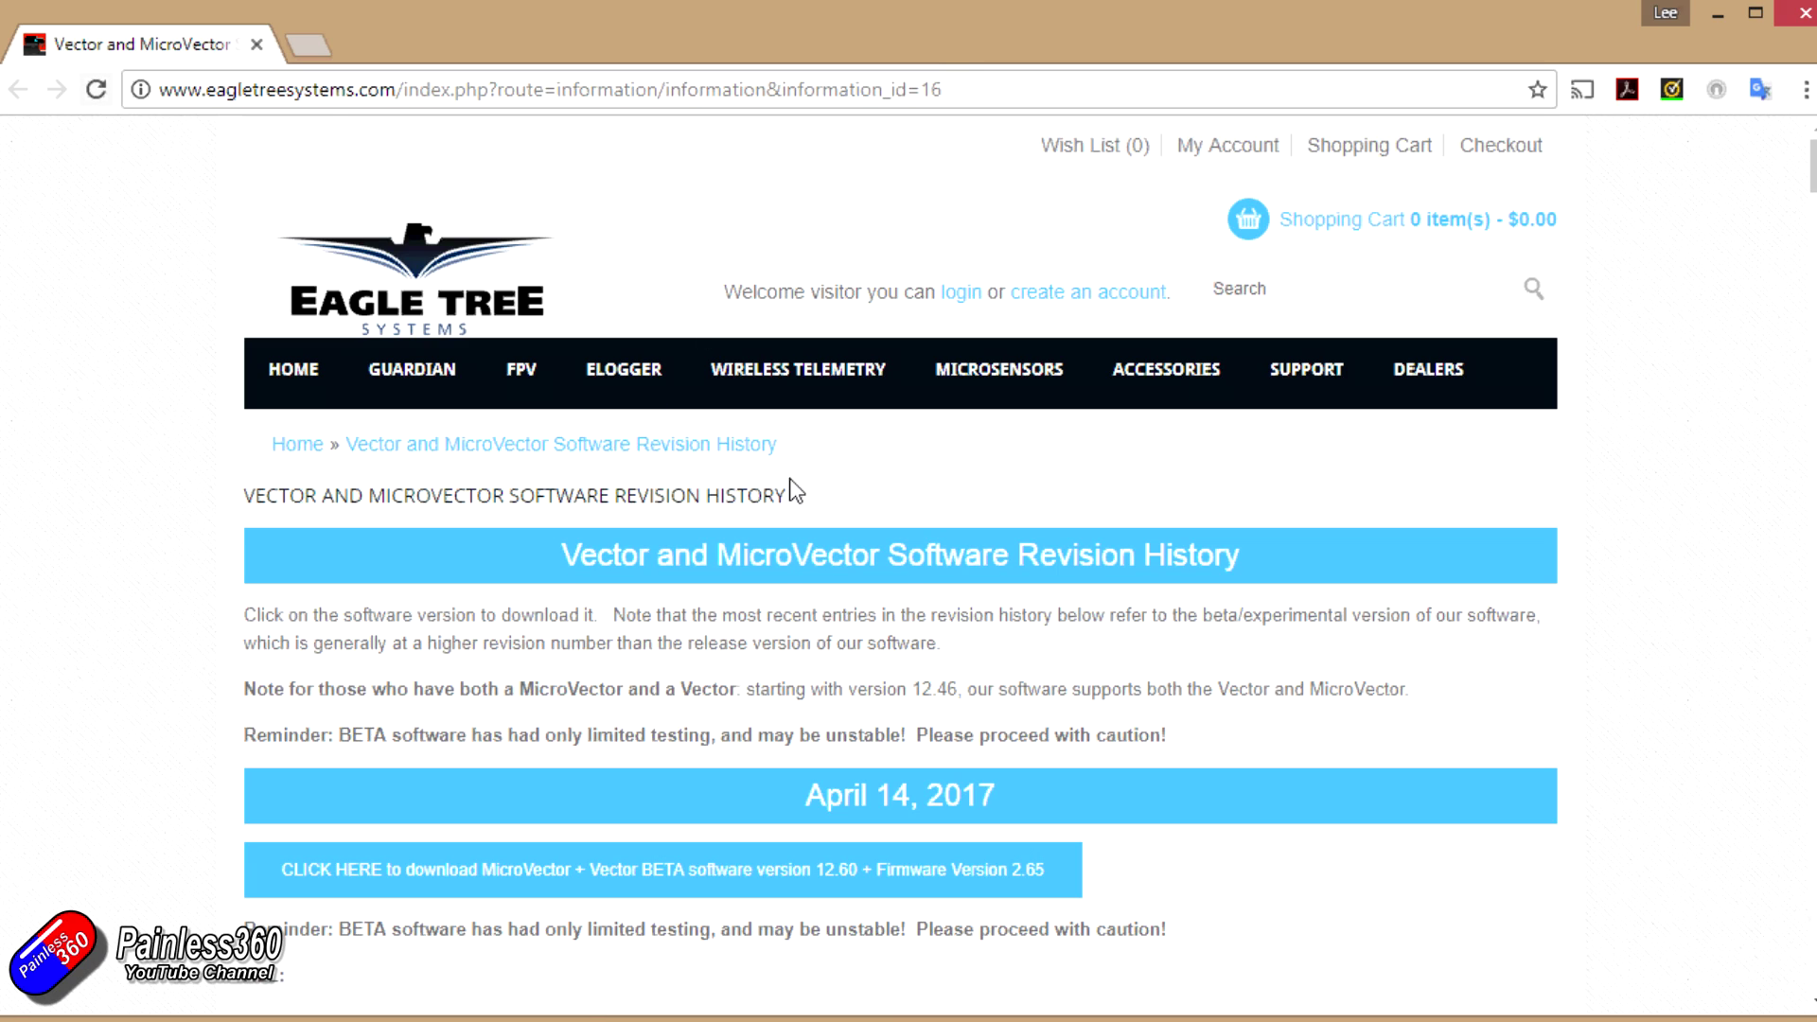
pyautogui.scroll(-1, 910, 499)
pyautogui.scroll(-3, 908, 499)
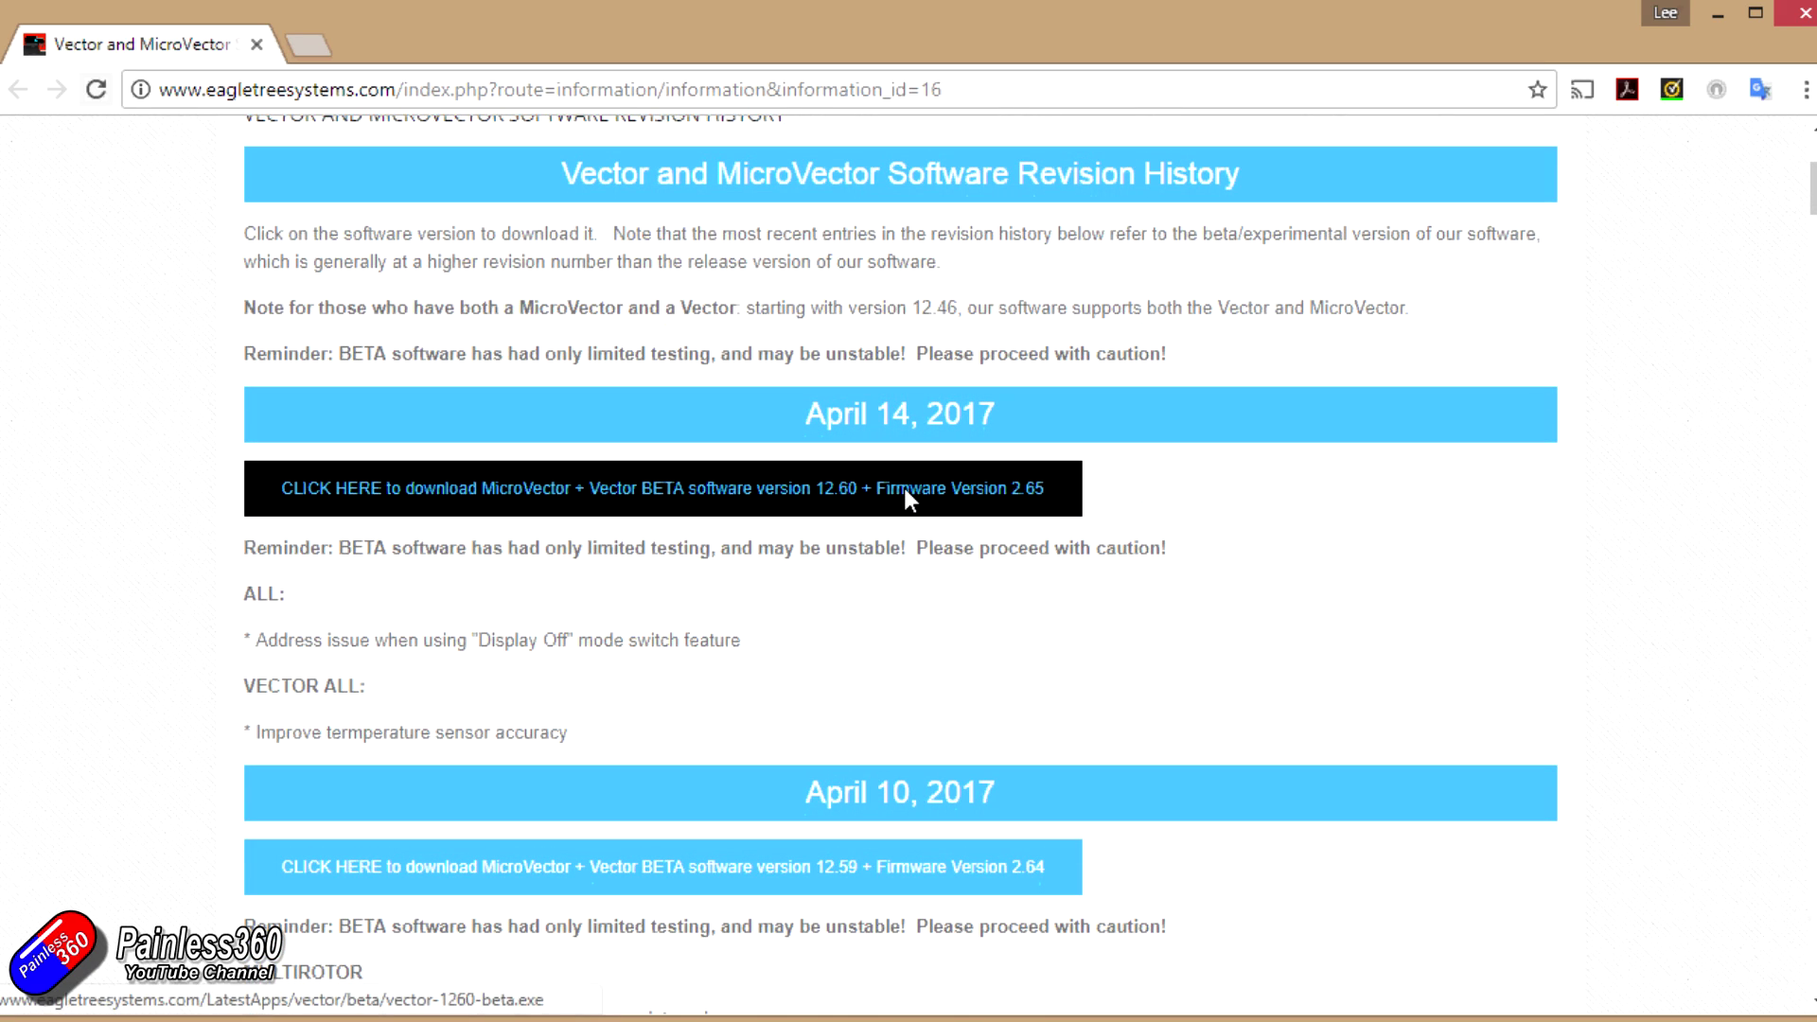
pyautogui.click(904, 486)
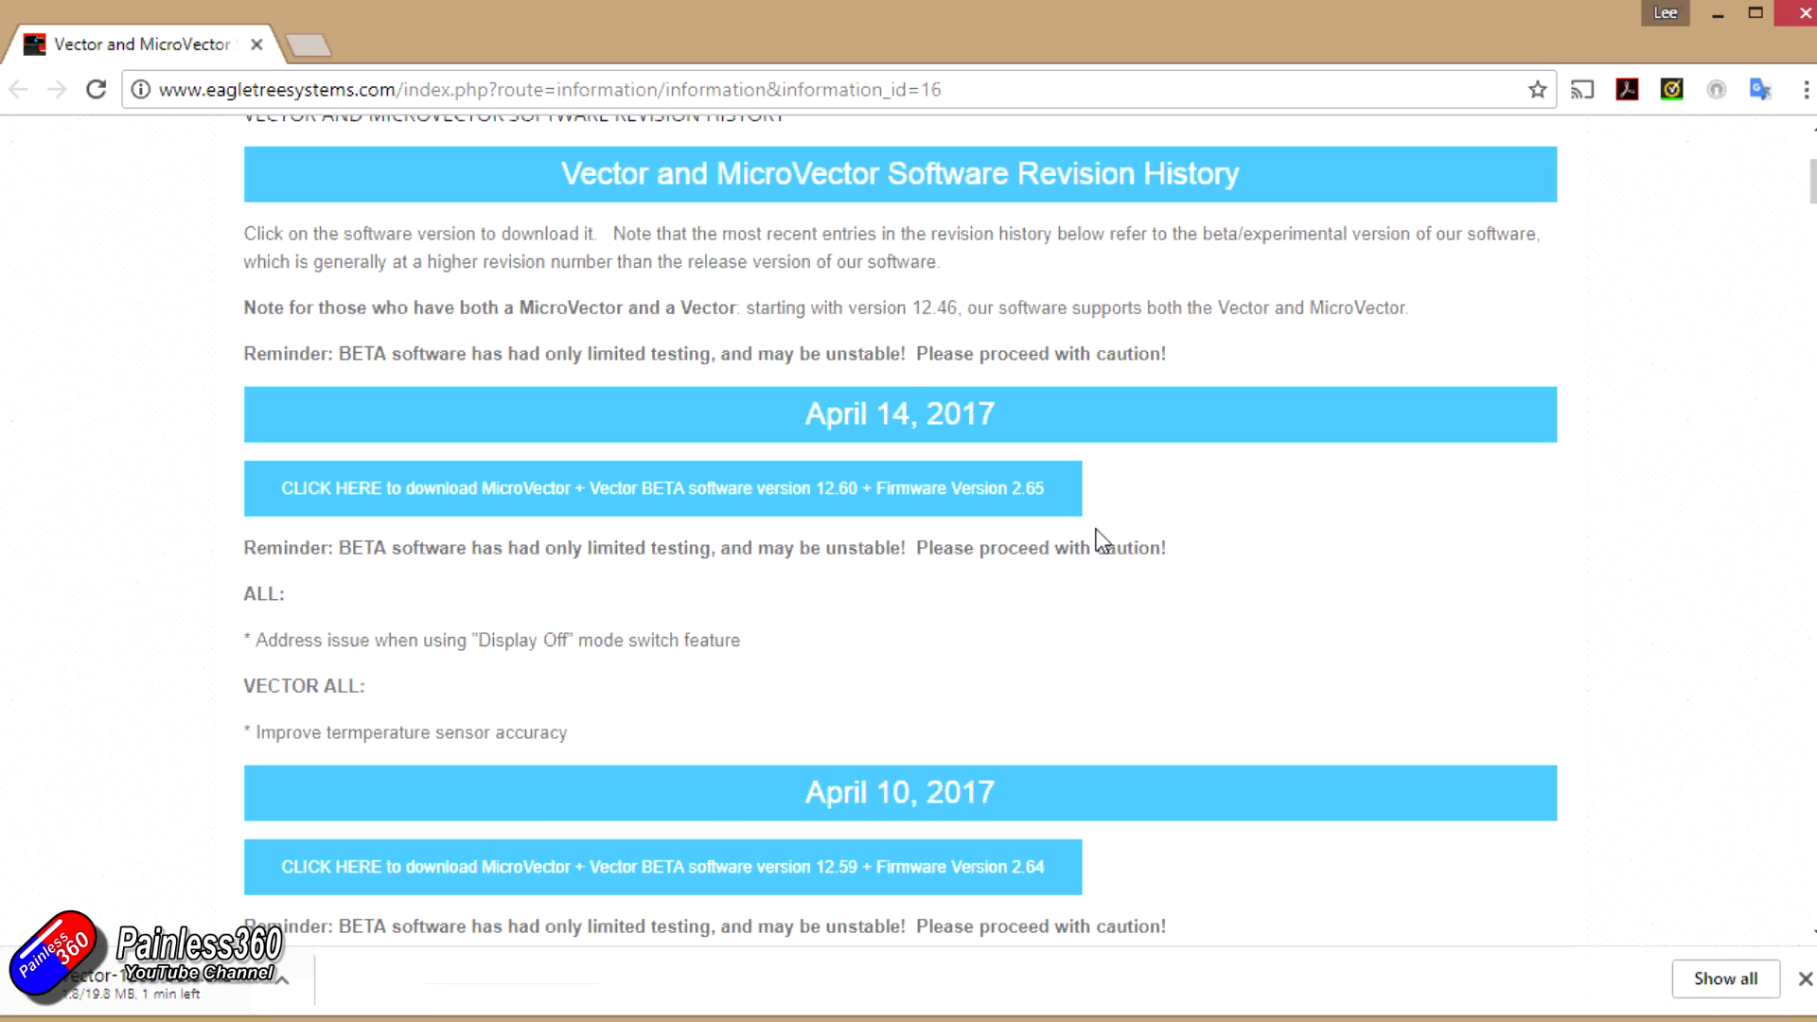
# - Review the March 31, 2017 fixed wing release notes and open the linked closed-loop.pdf manual
pyautogui.scroll(-3, 1084, 530)
pyautogui.scroll(-10, 1084, 530)
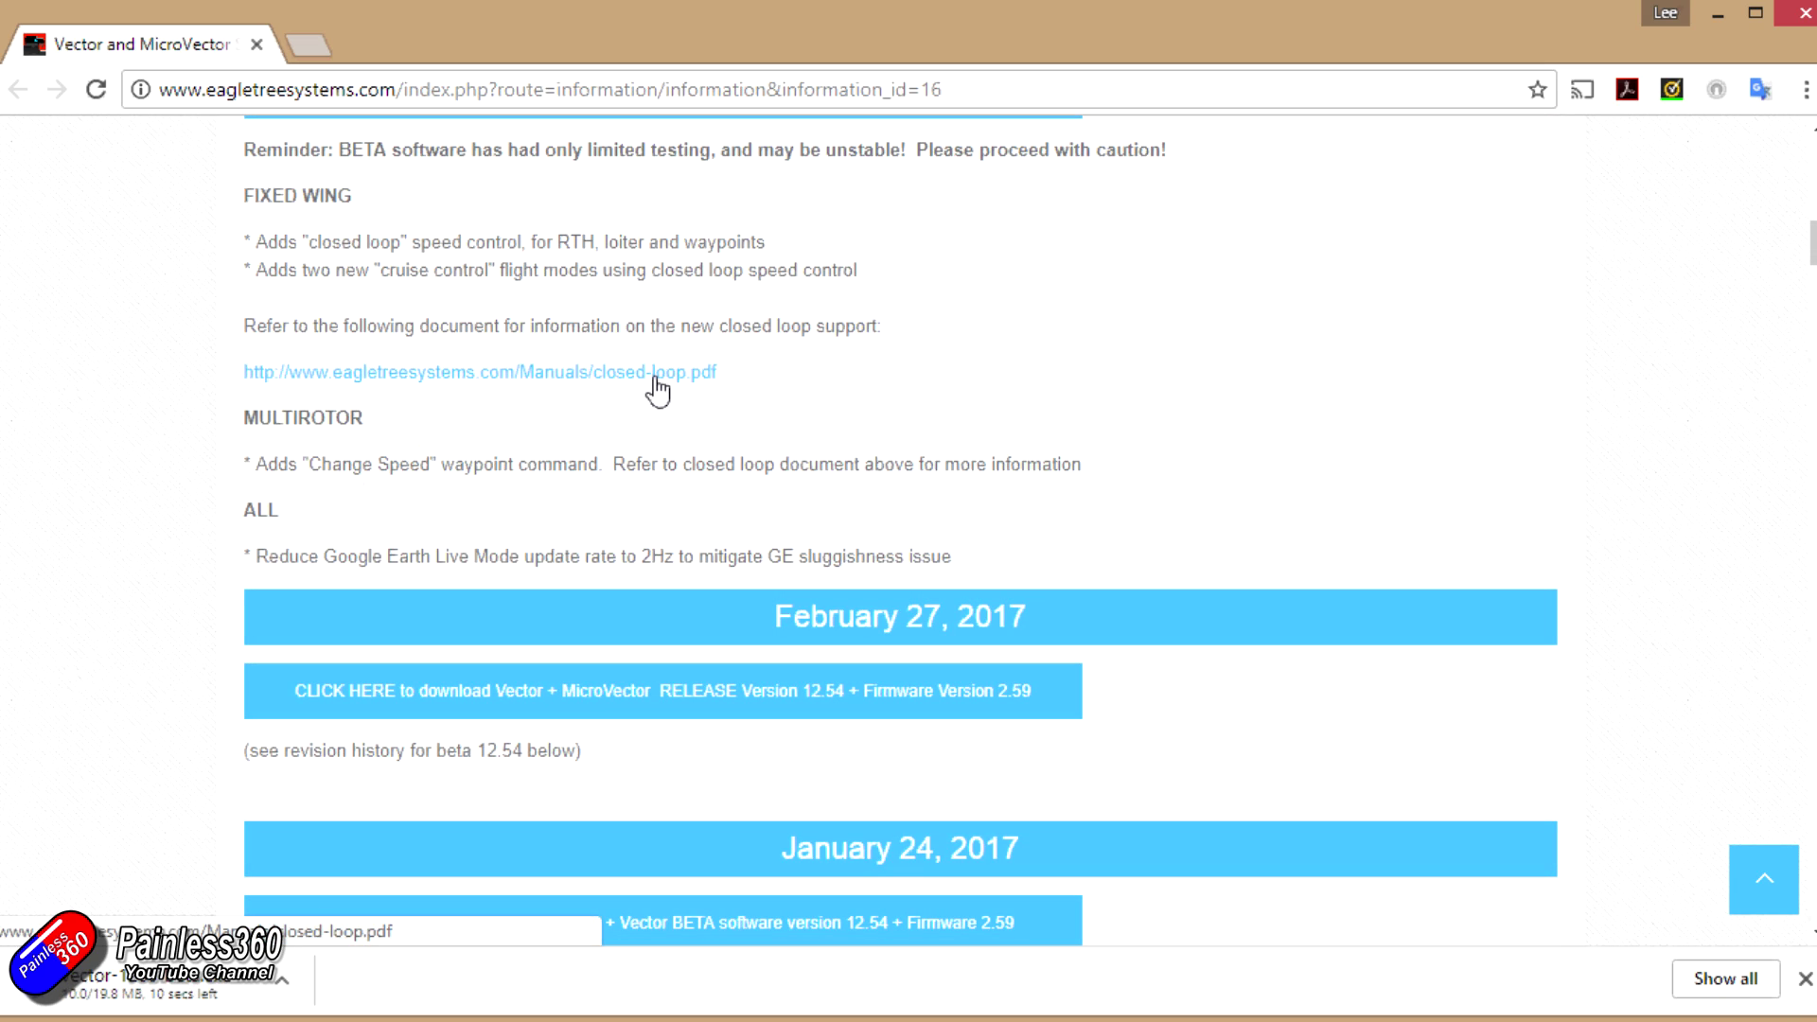
pyautogui.scroll(1, 658, 388)
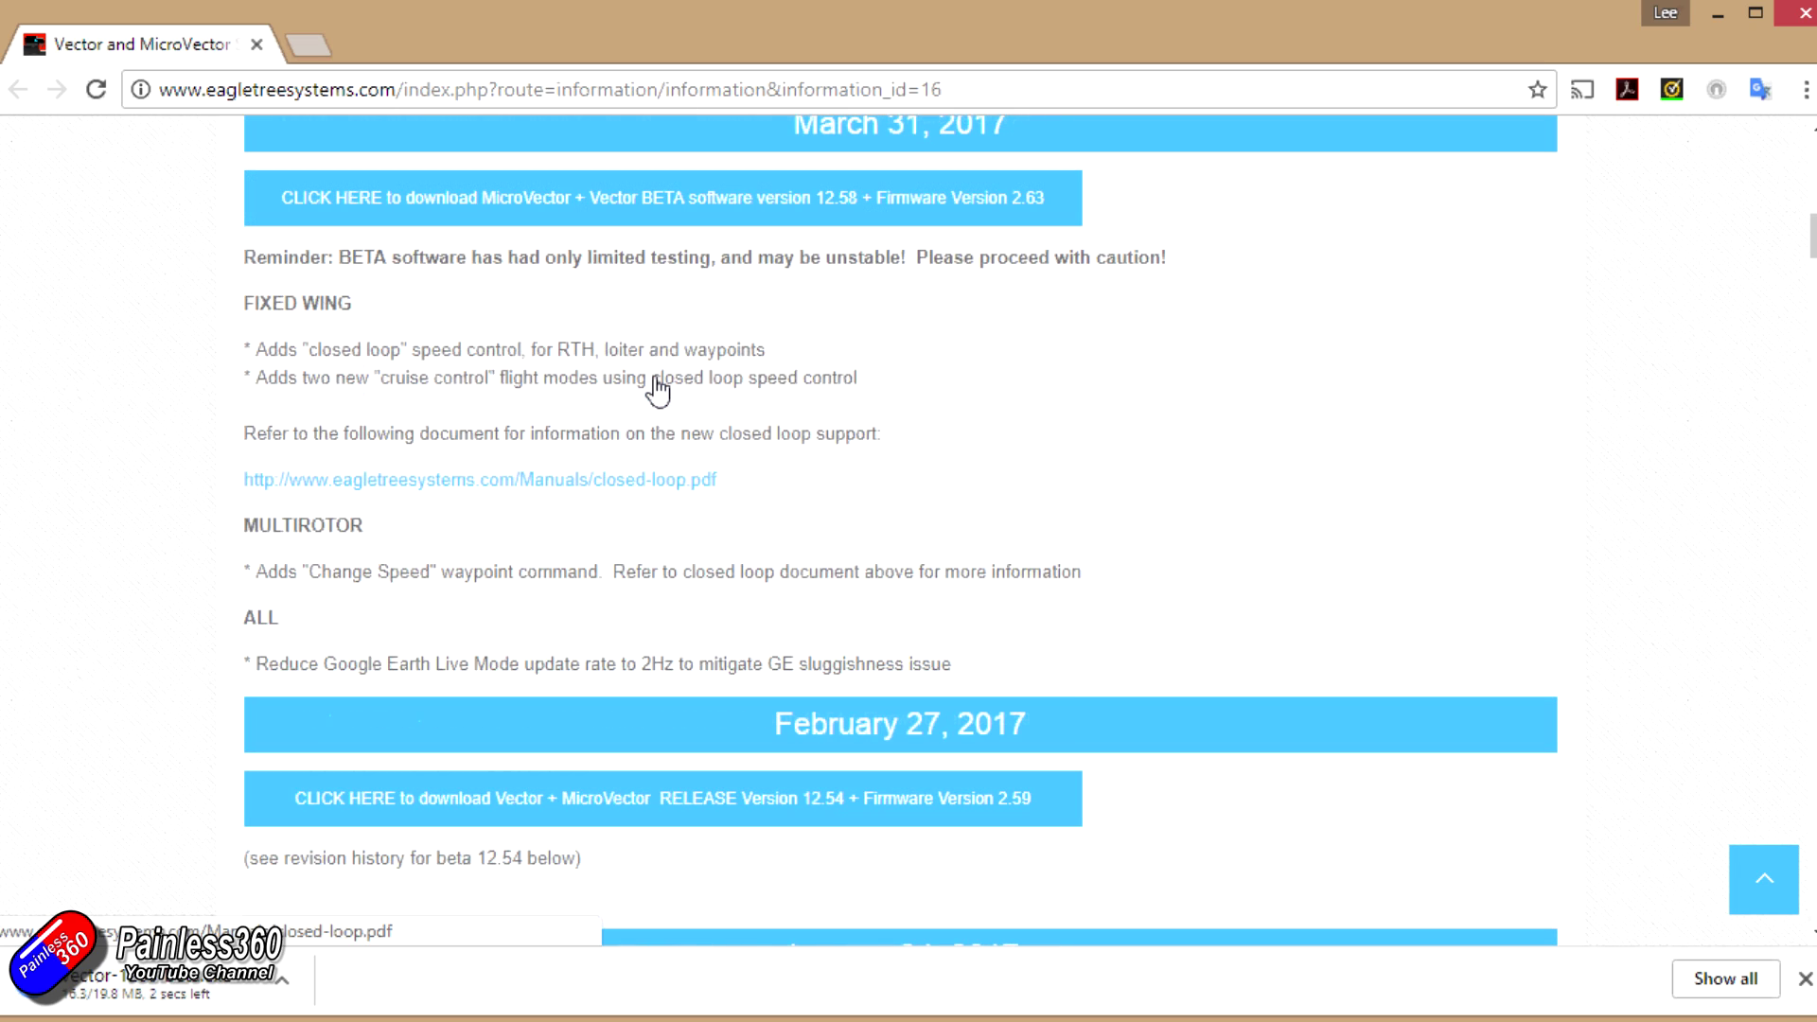
pyautogui.scroll(1, 658, 388)
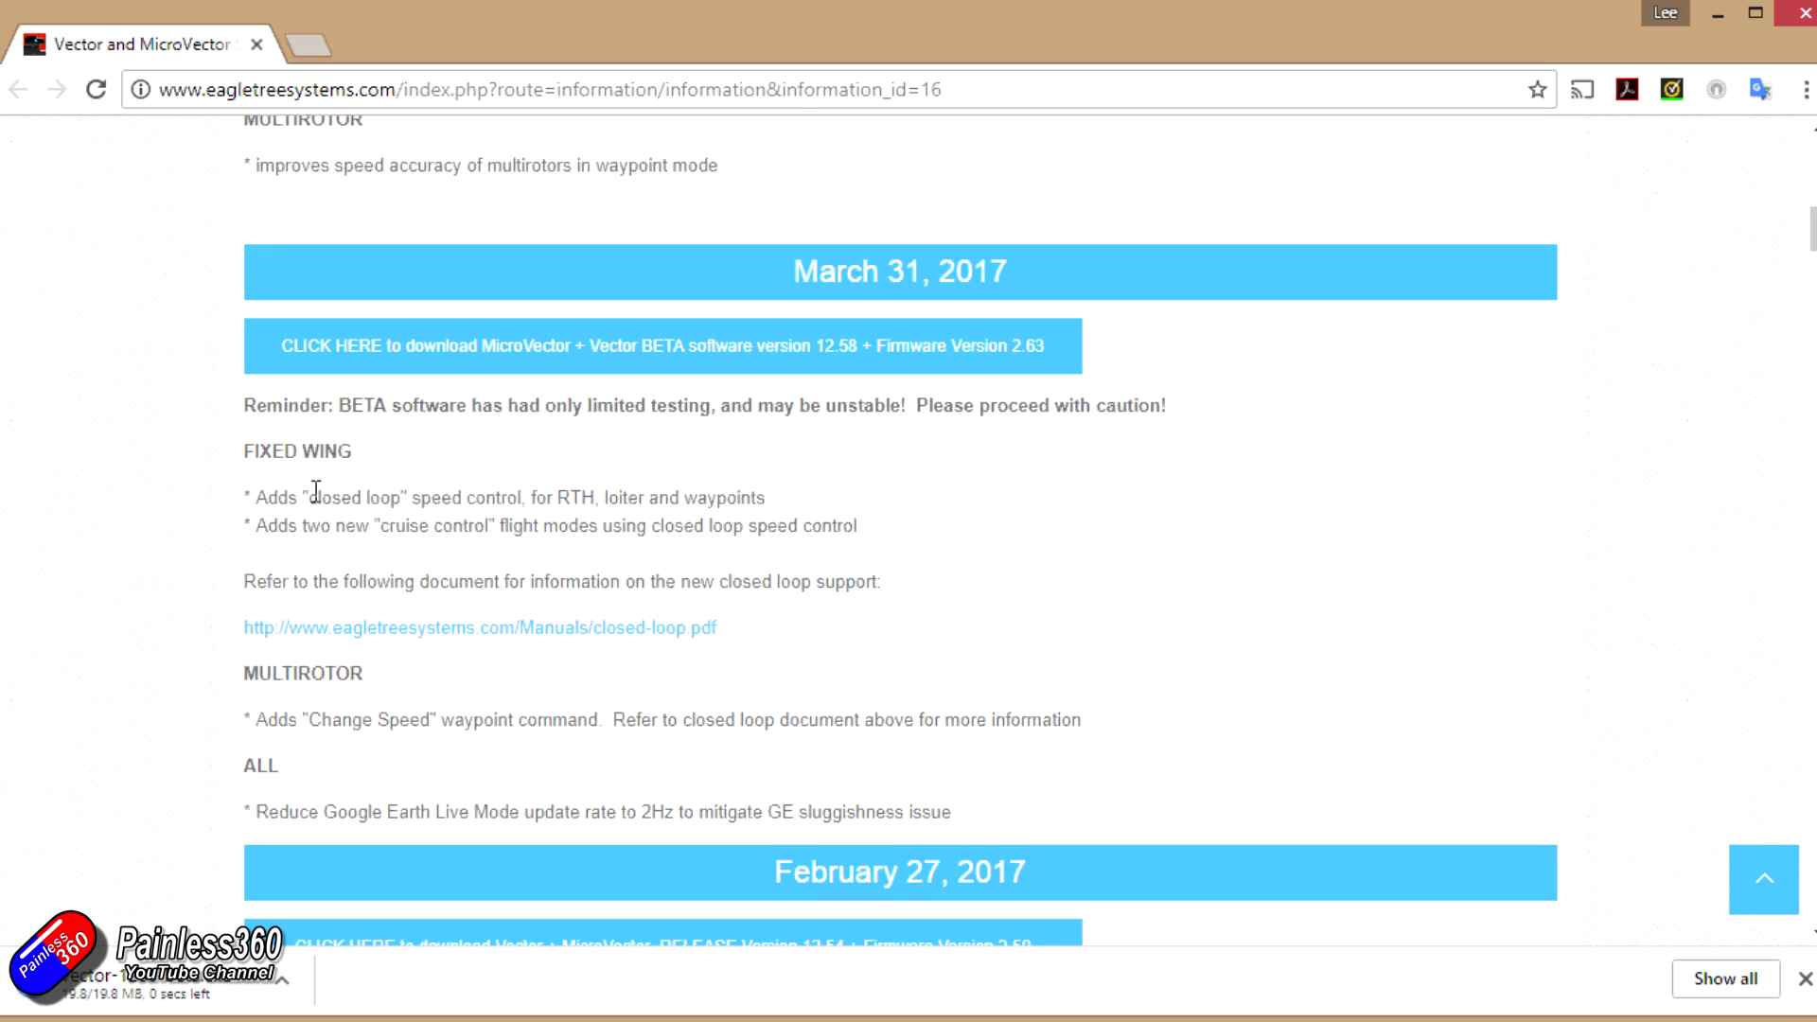
pyautogui.moveTo(264, 489); pyautogui.dragTo(881, 536)
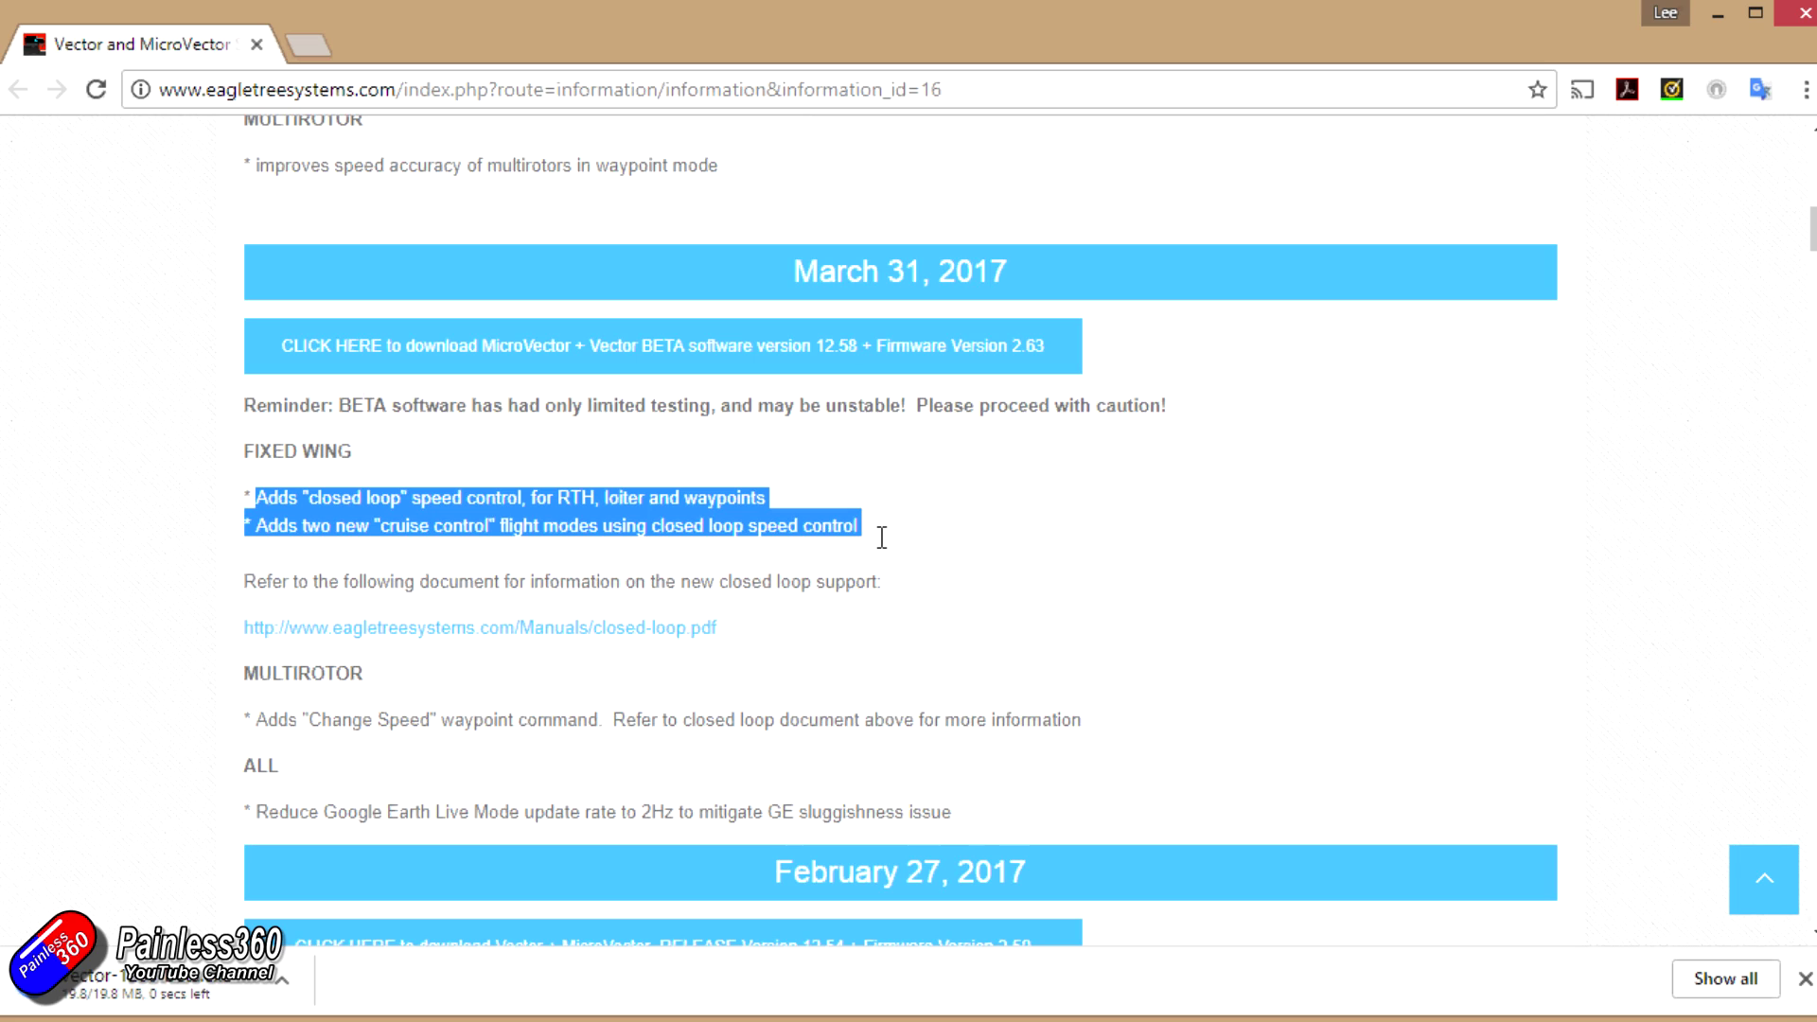
pyautogui.click(906, 588)
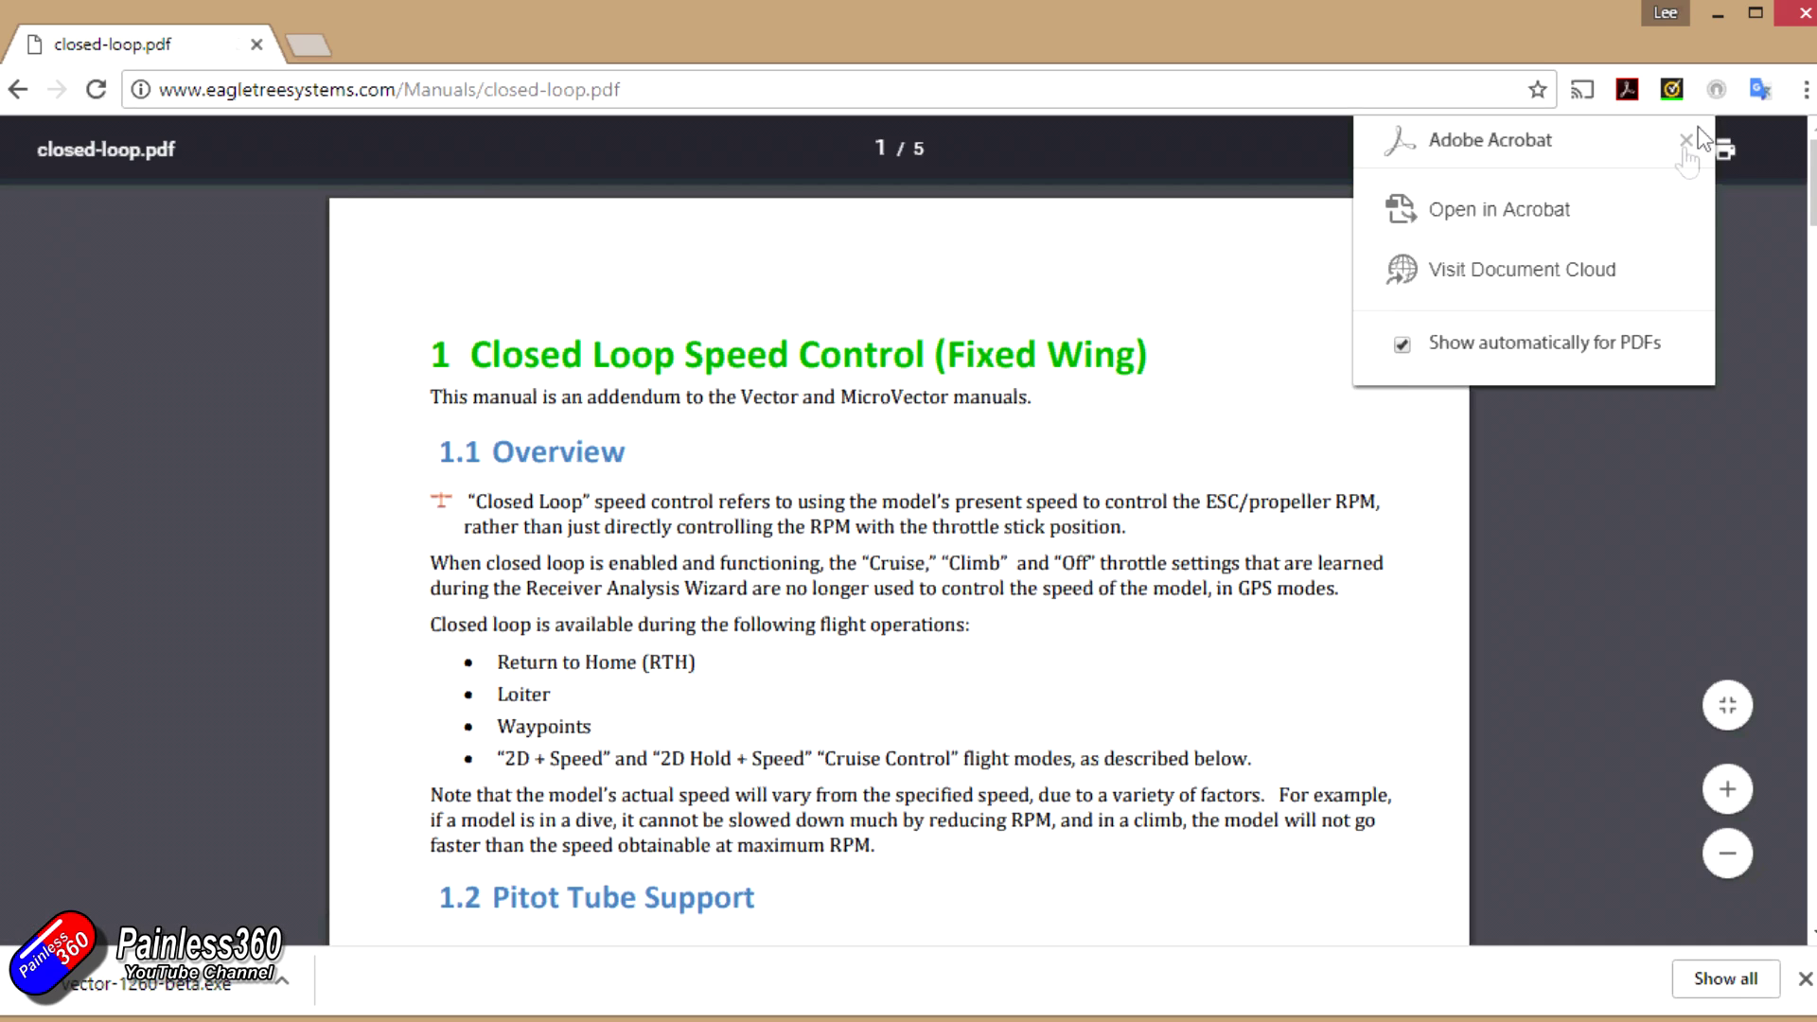
pyautogui.click(1686, 143)
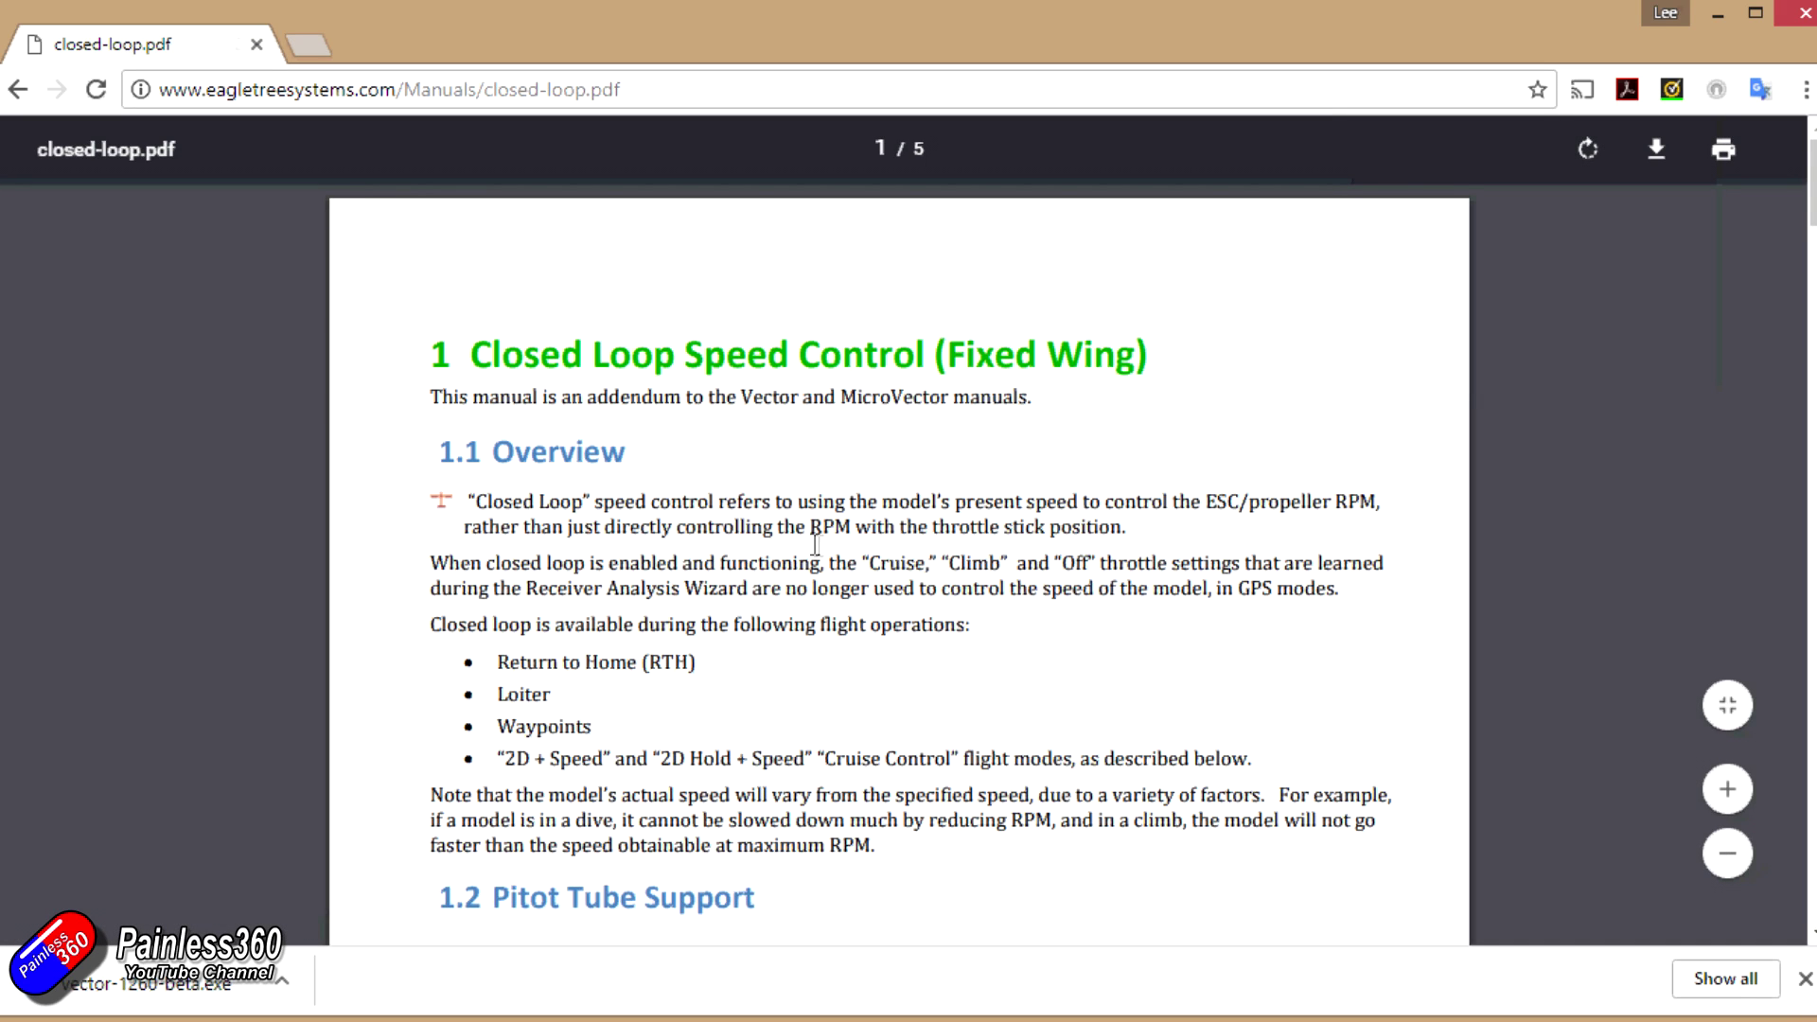
# - Read the closed loop overview and pitot tube sections of the manual, and return to the software revision history
pyautogui.scroll(-1, 818, 546)
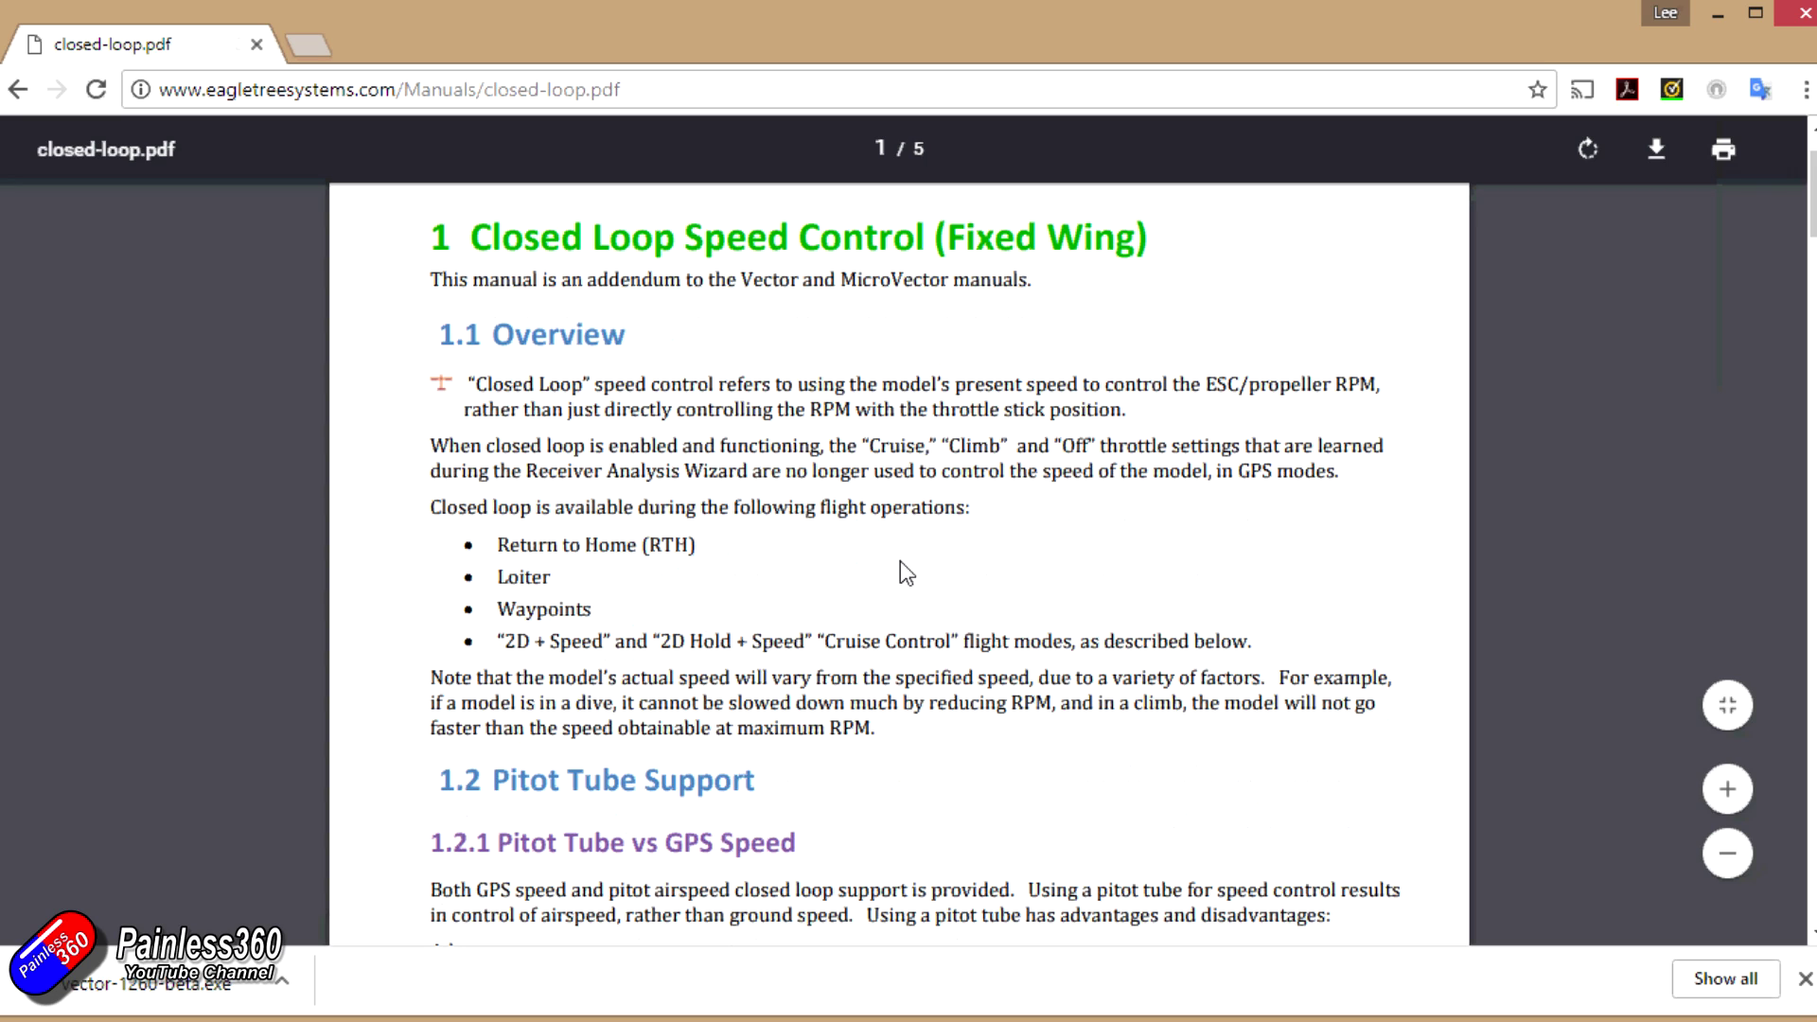
pyautogui.scroll(-1, 901, 579)
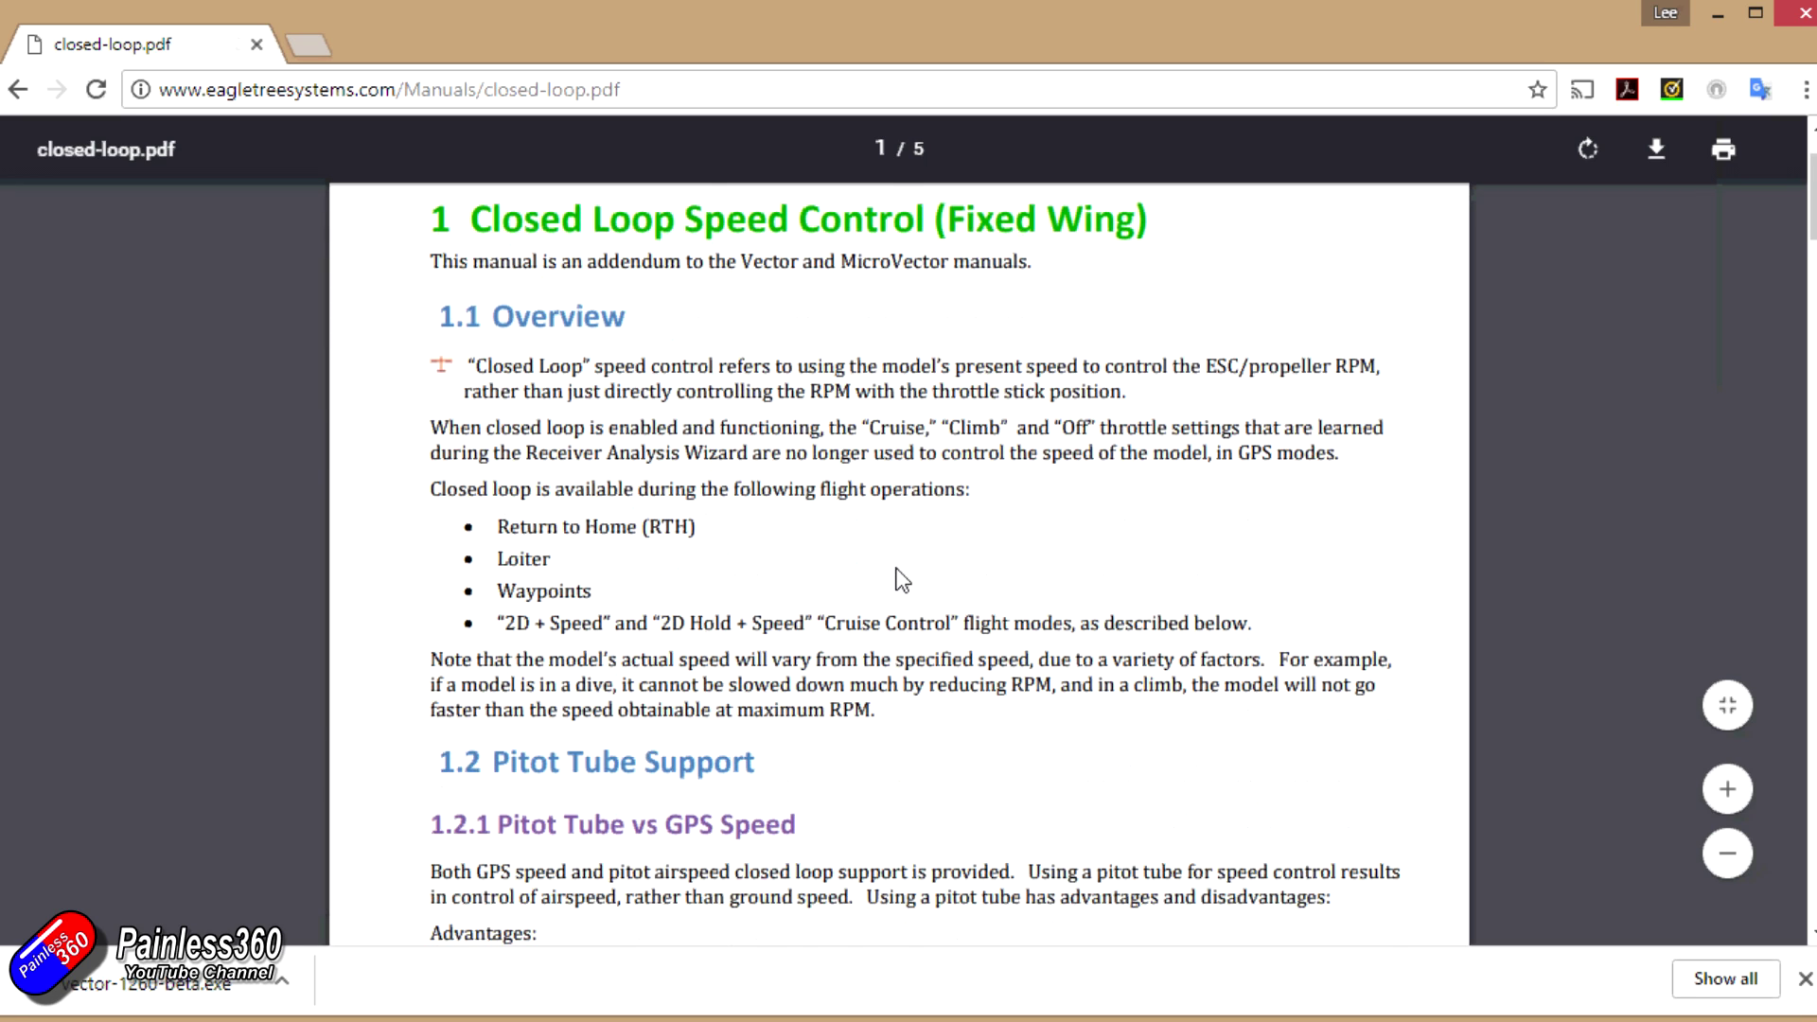
pyautogui.click(1804, 979)
pyautogui.scroll(-3, 956, 609)
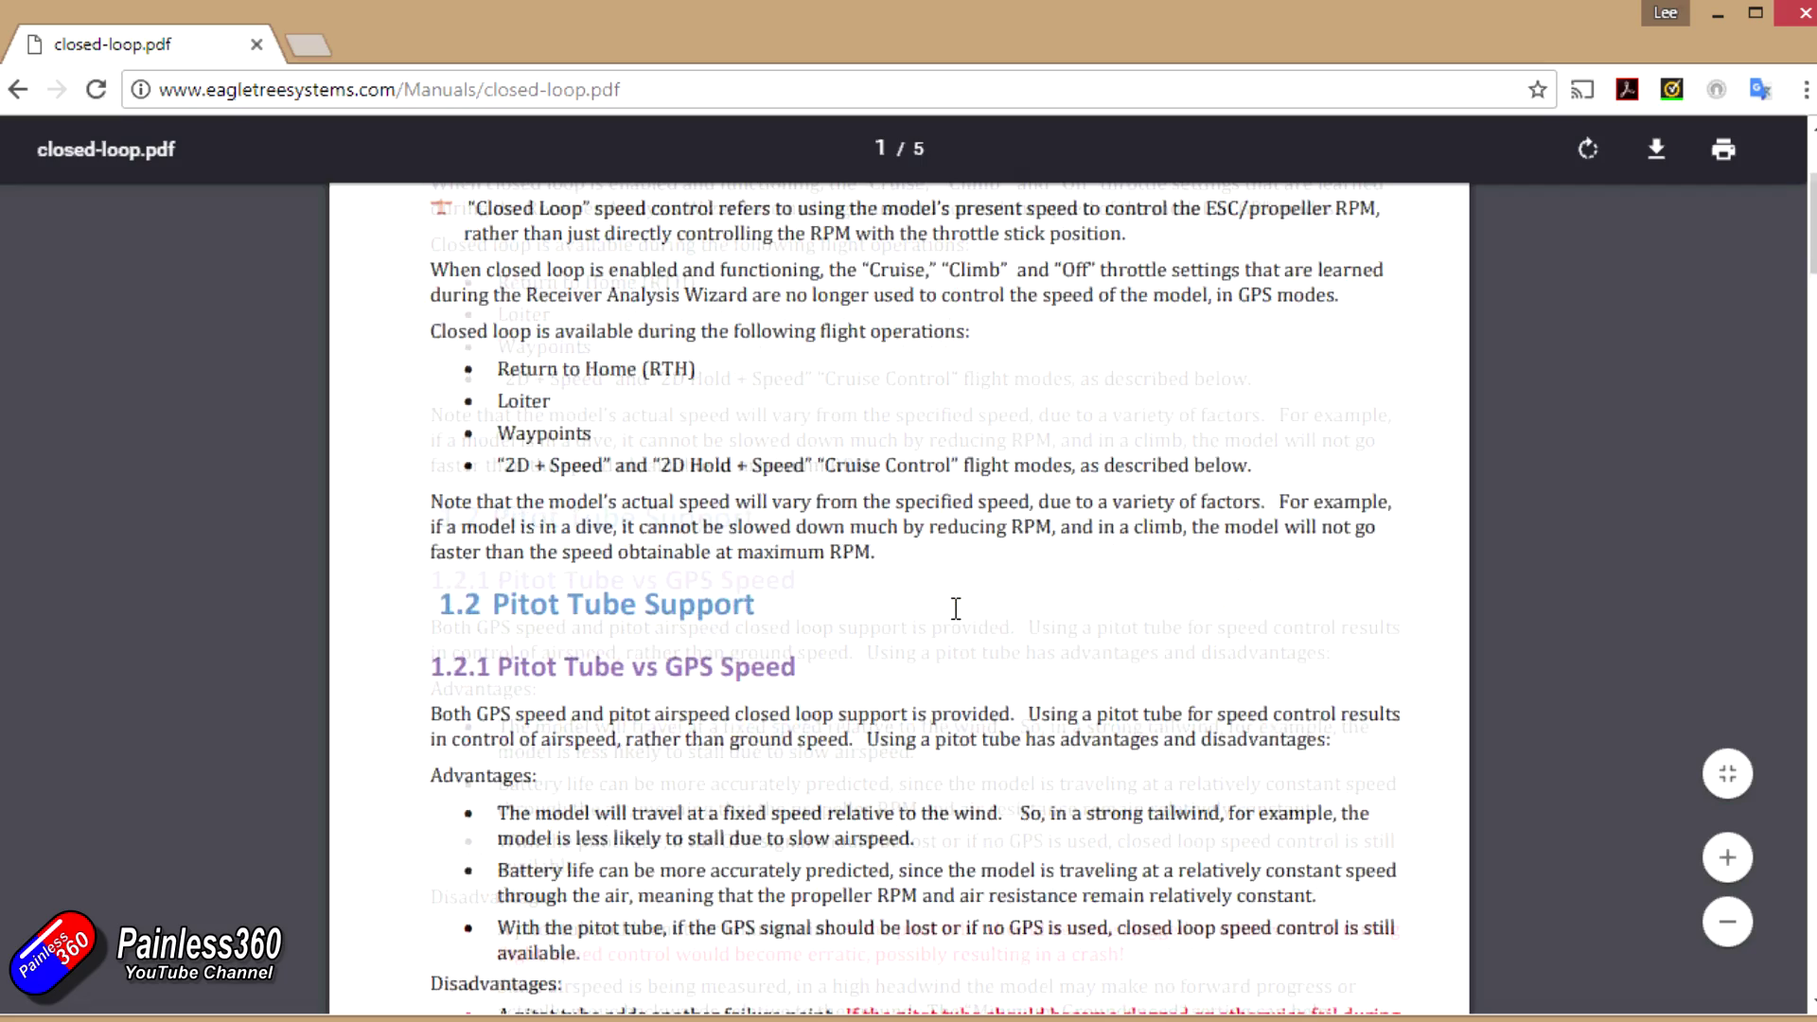
pyautogui.scroll(-2, 956, 608)
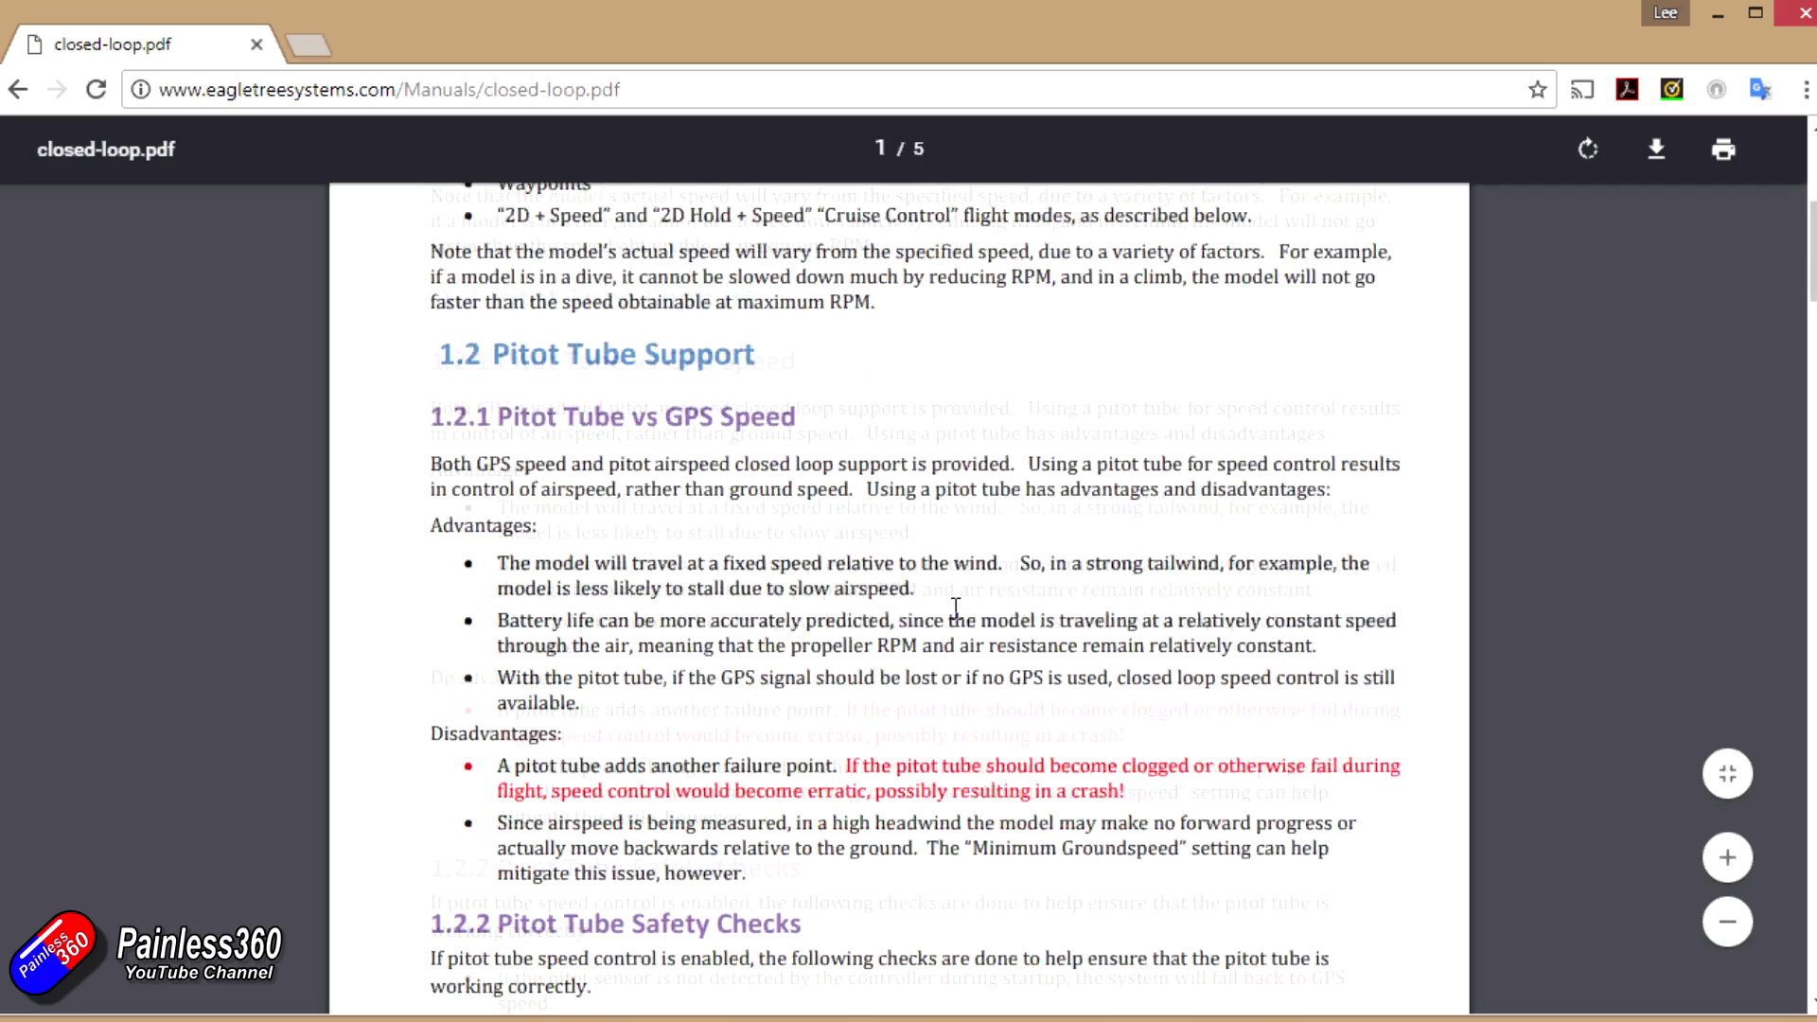
pyautogui.scroll(-4, 955, 609)
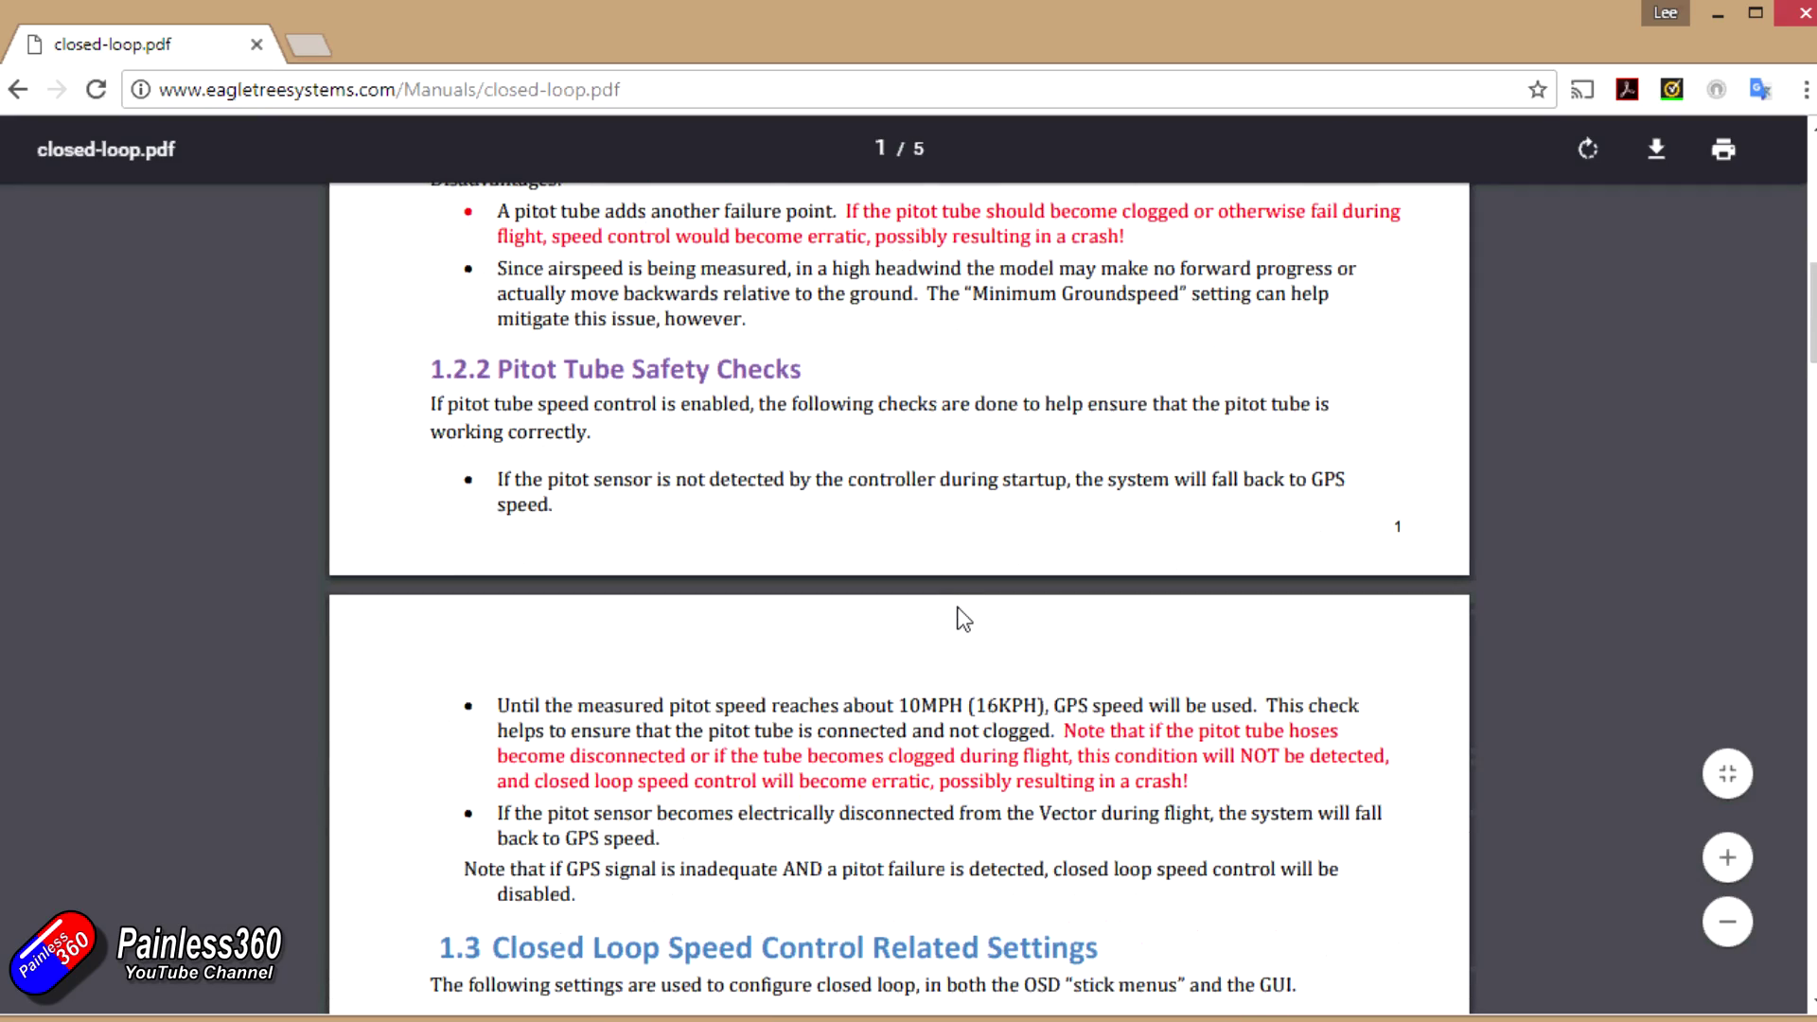
pyautogui.hotkey('alt', 'Left')
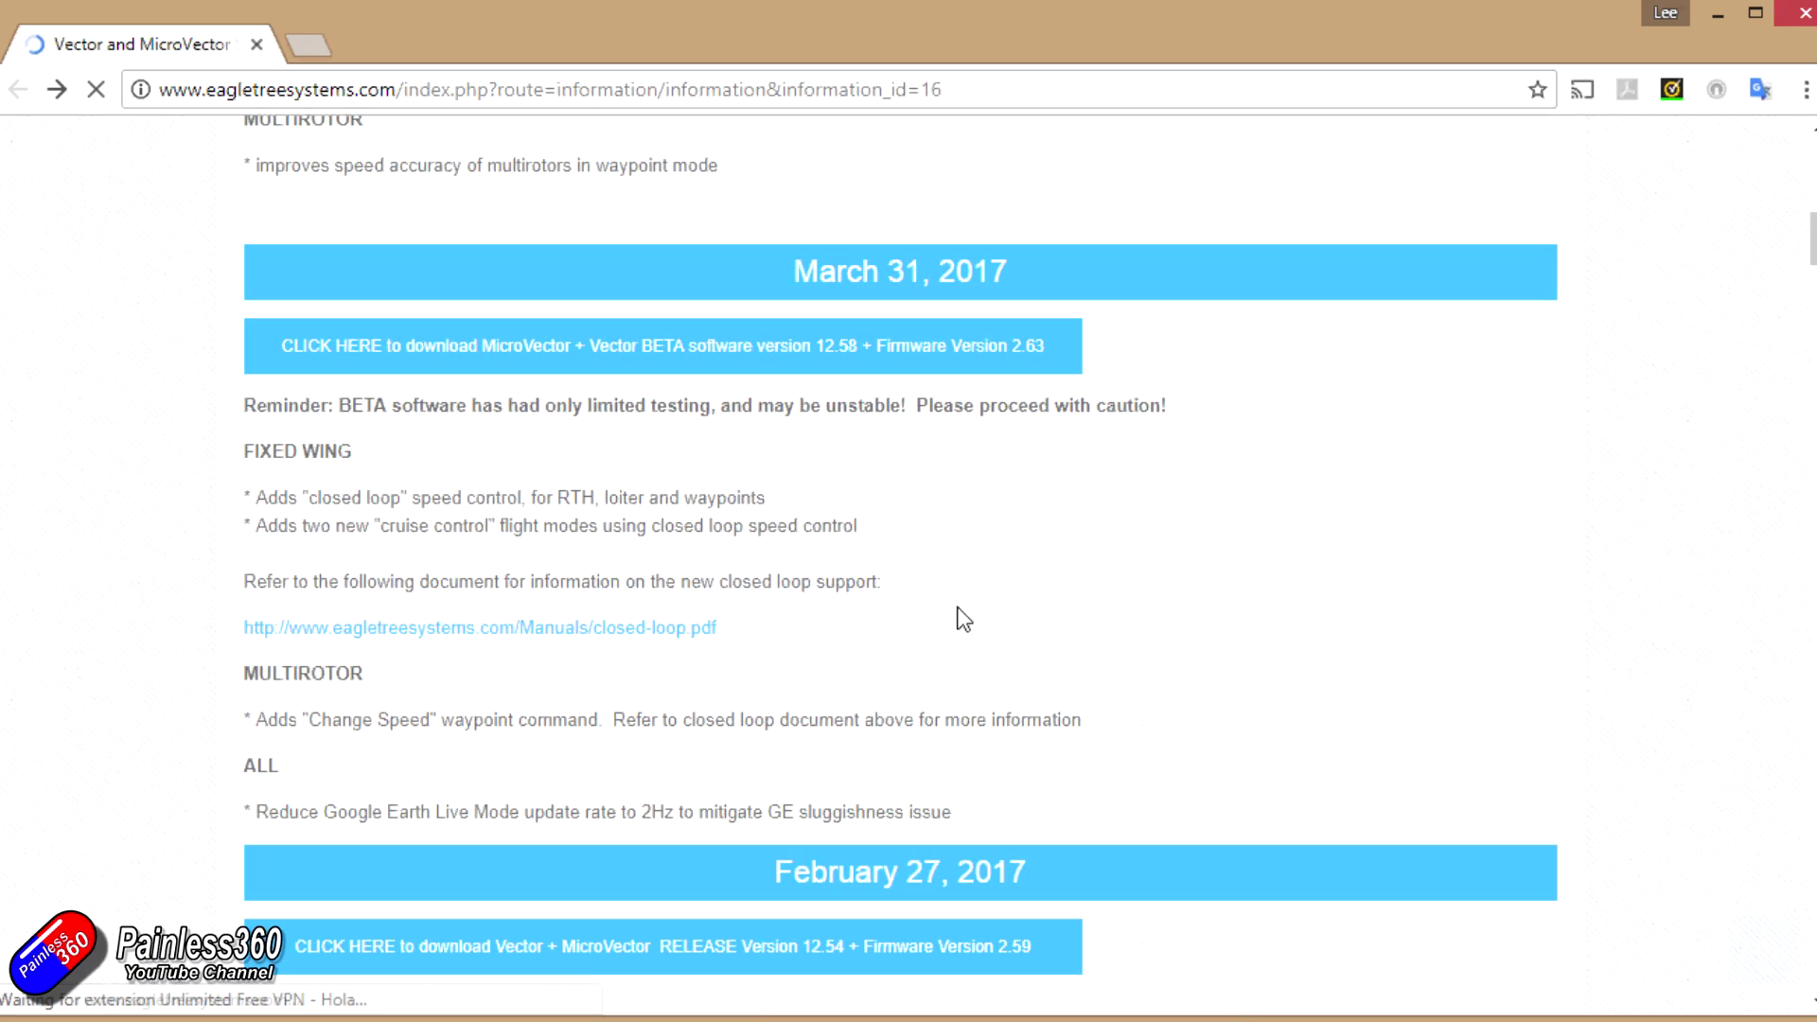
pyautogui.scroll(15, 963, 620)
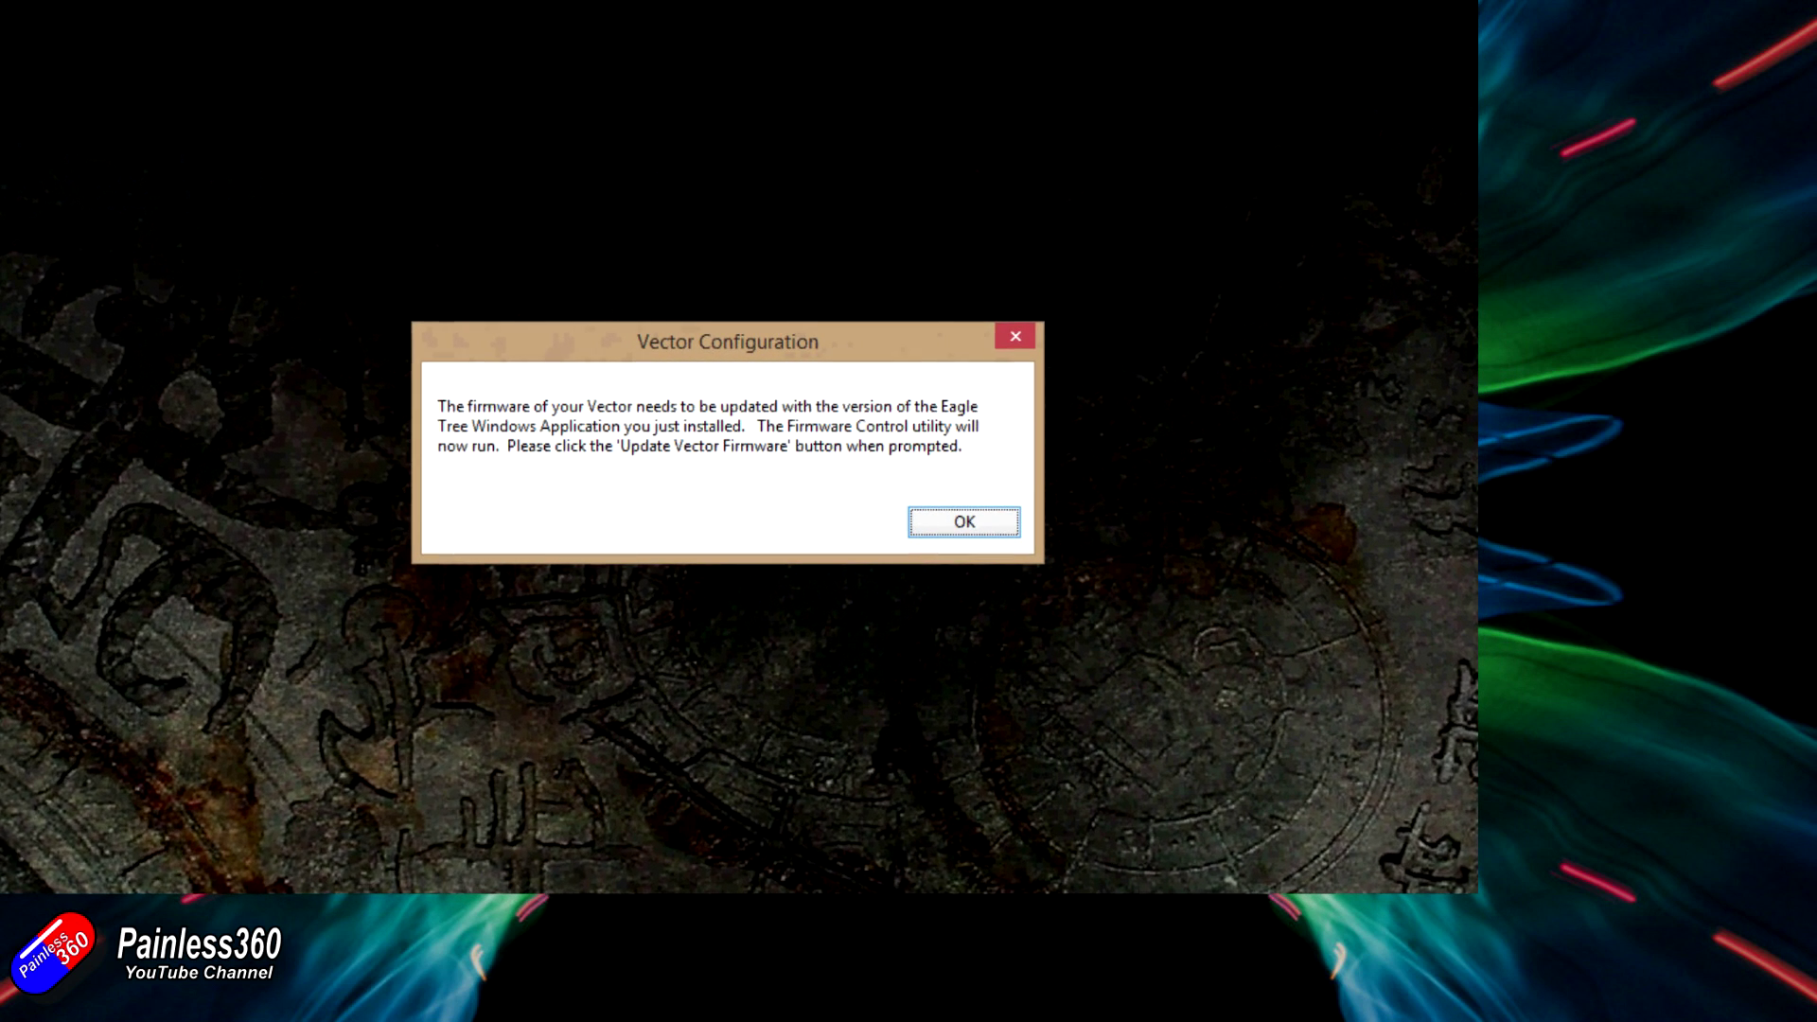
# - Update the connected Vector to Firmware Version 2.59 and acknowledge the completed update
pyautogui.click(965, 523)
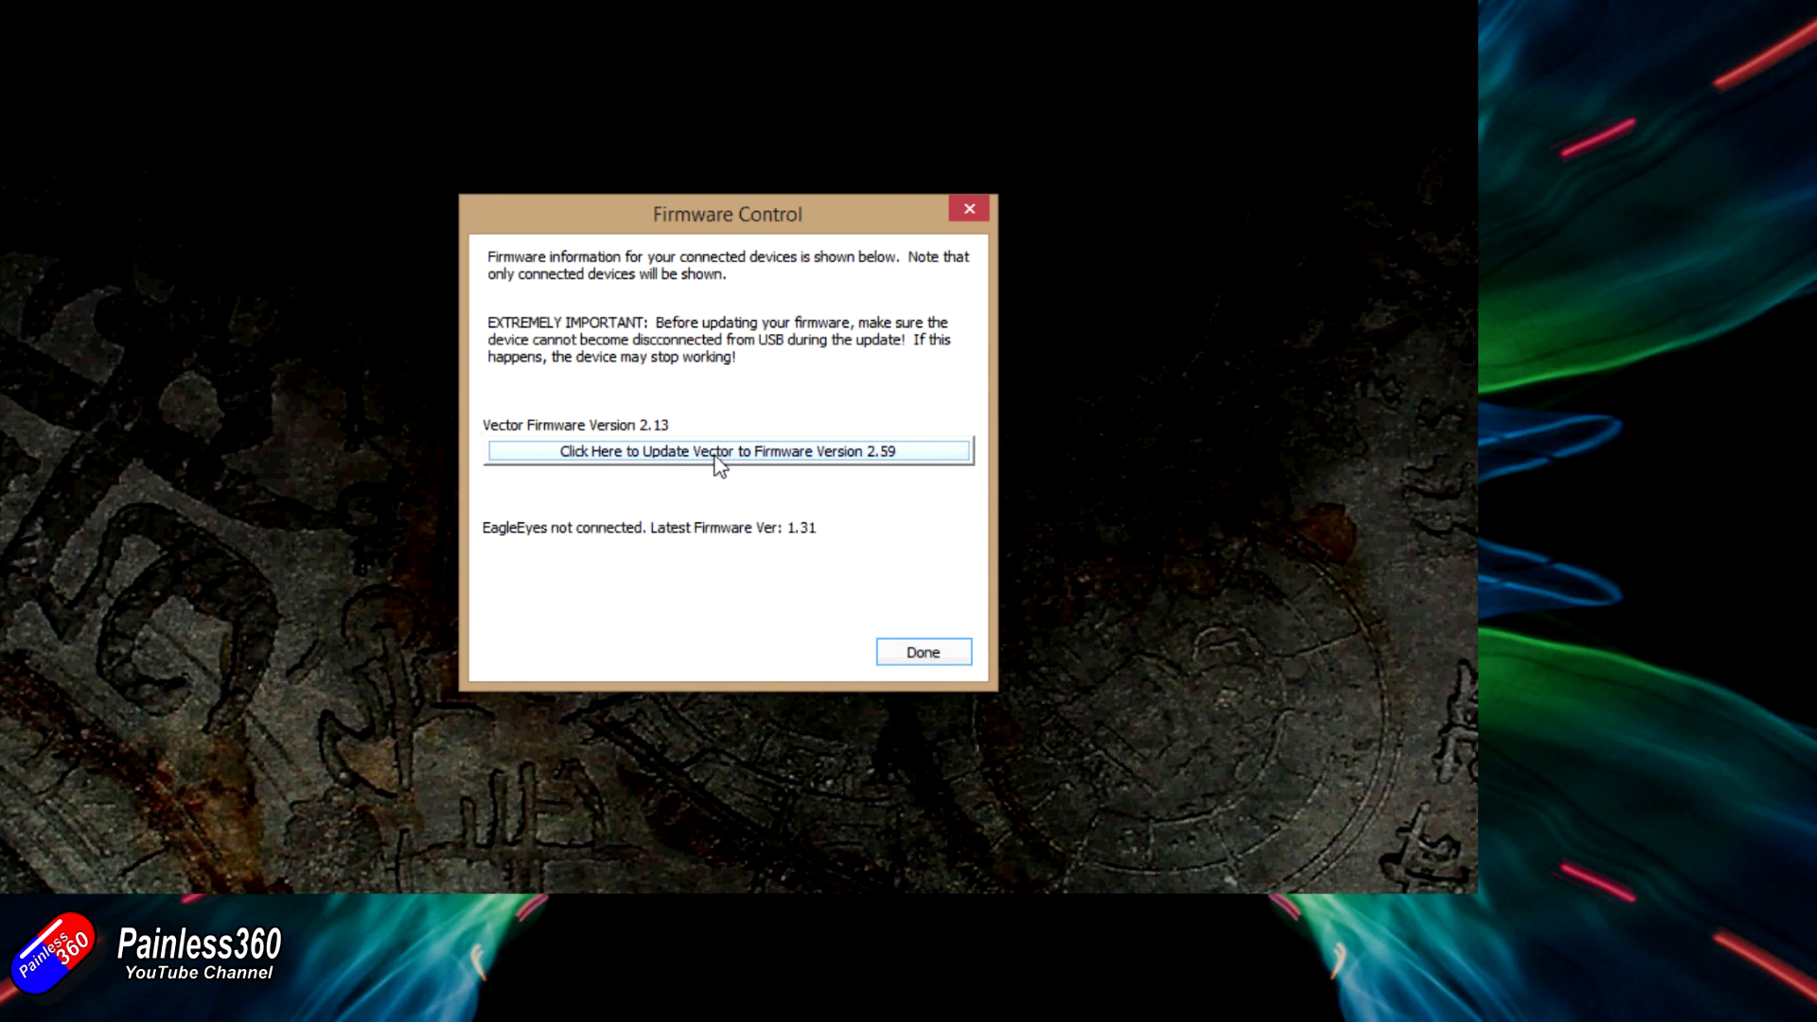
pyautogui.click(717, 463)
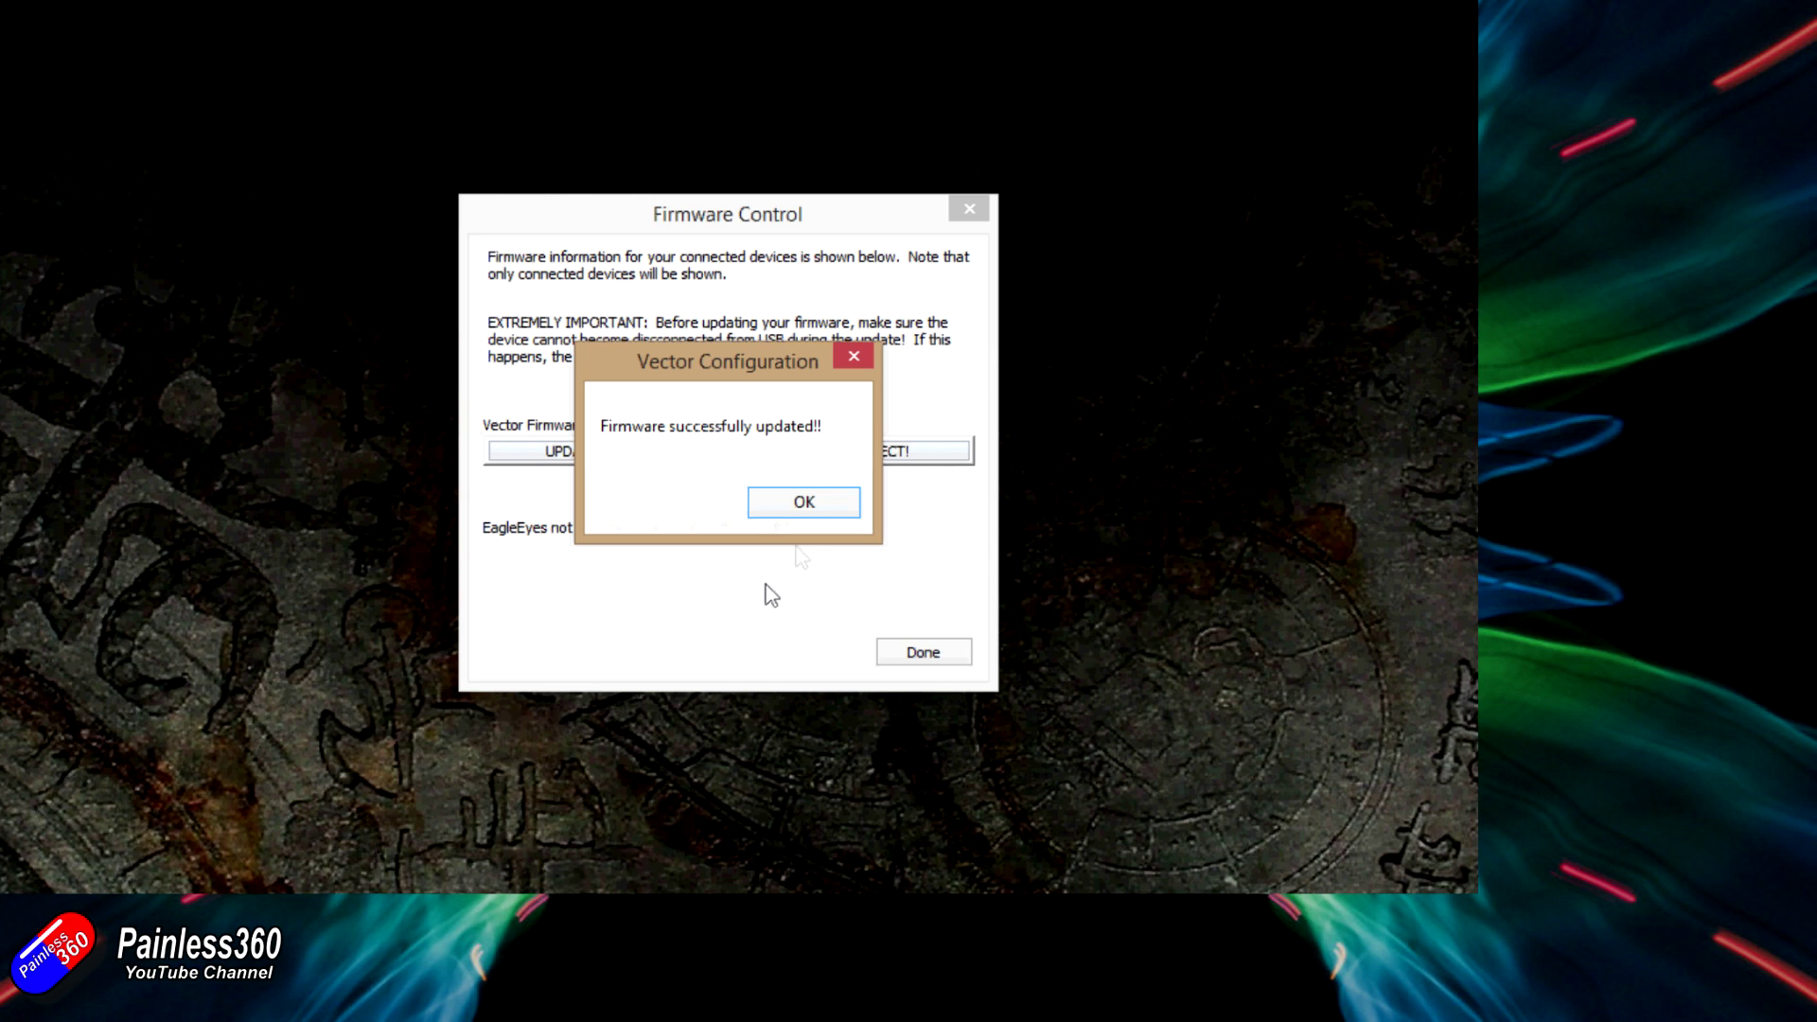
pyautogui.click(802, 504)
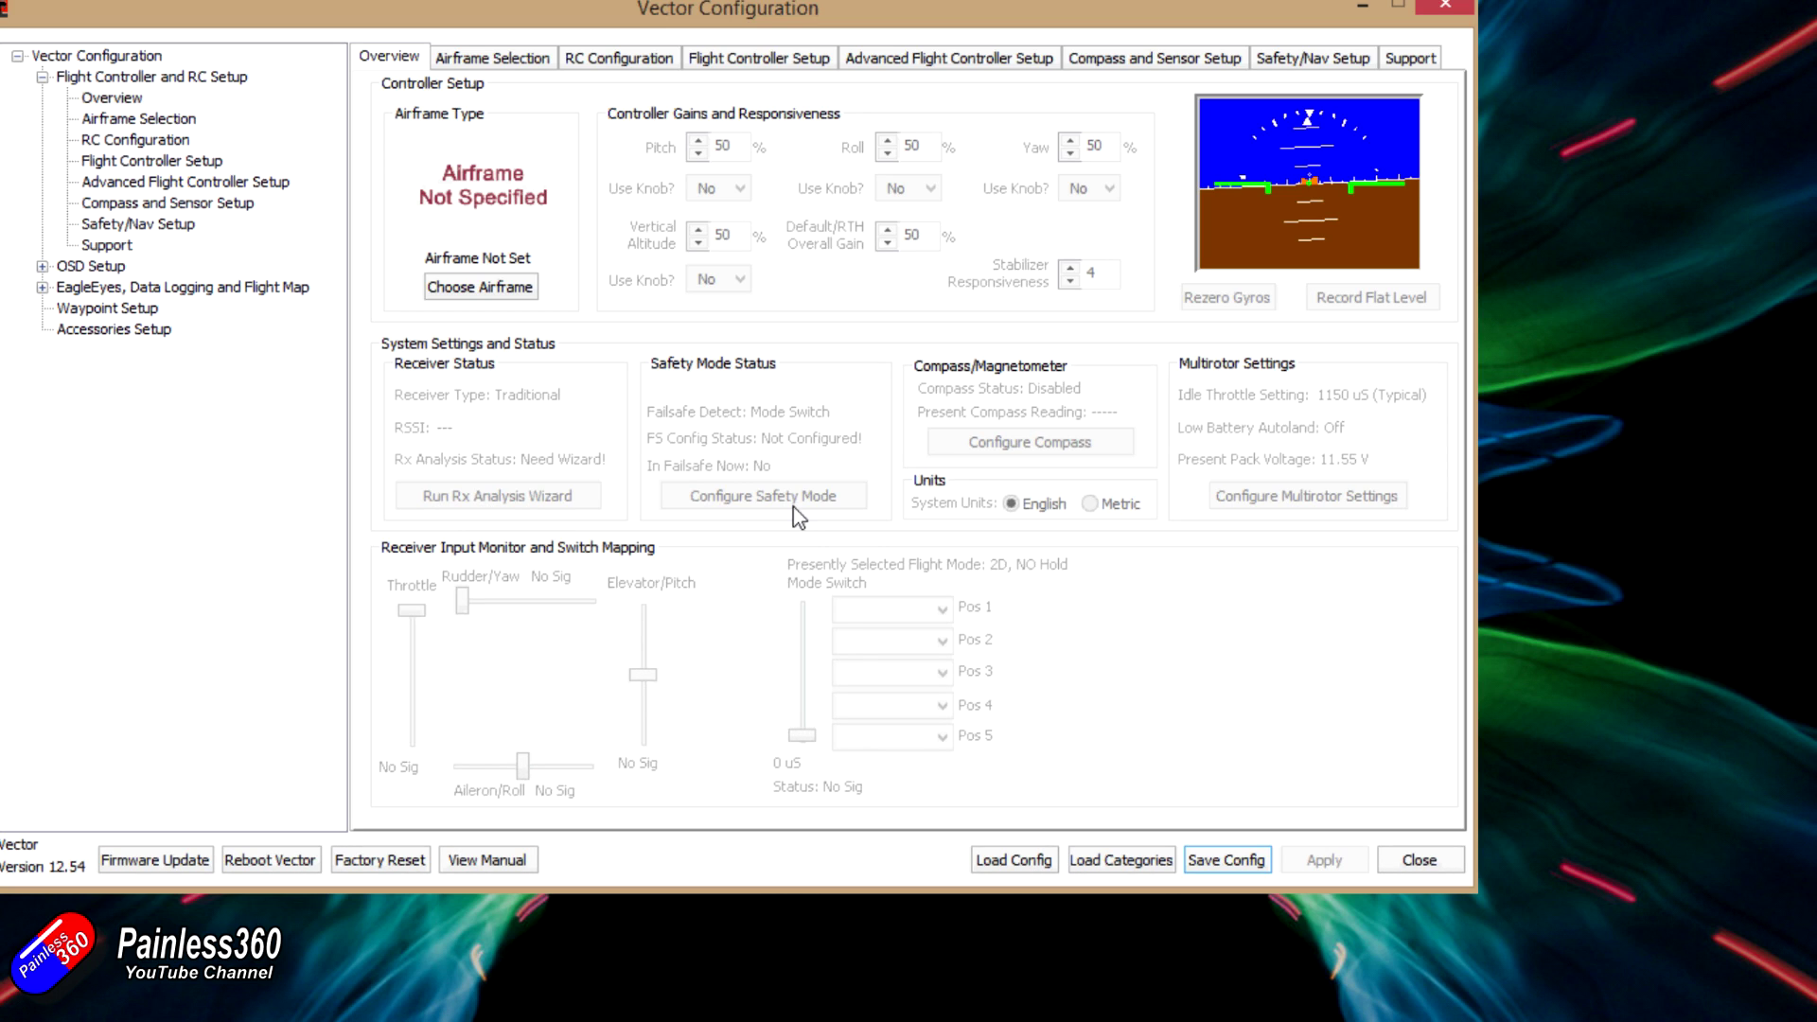
# - Choose Traditional Fixed Wing as the airframe type, apply it and confirm the airframe selection
pyautogui.click(460, 287)
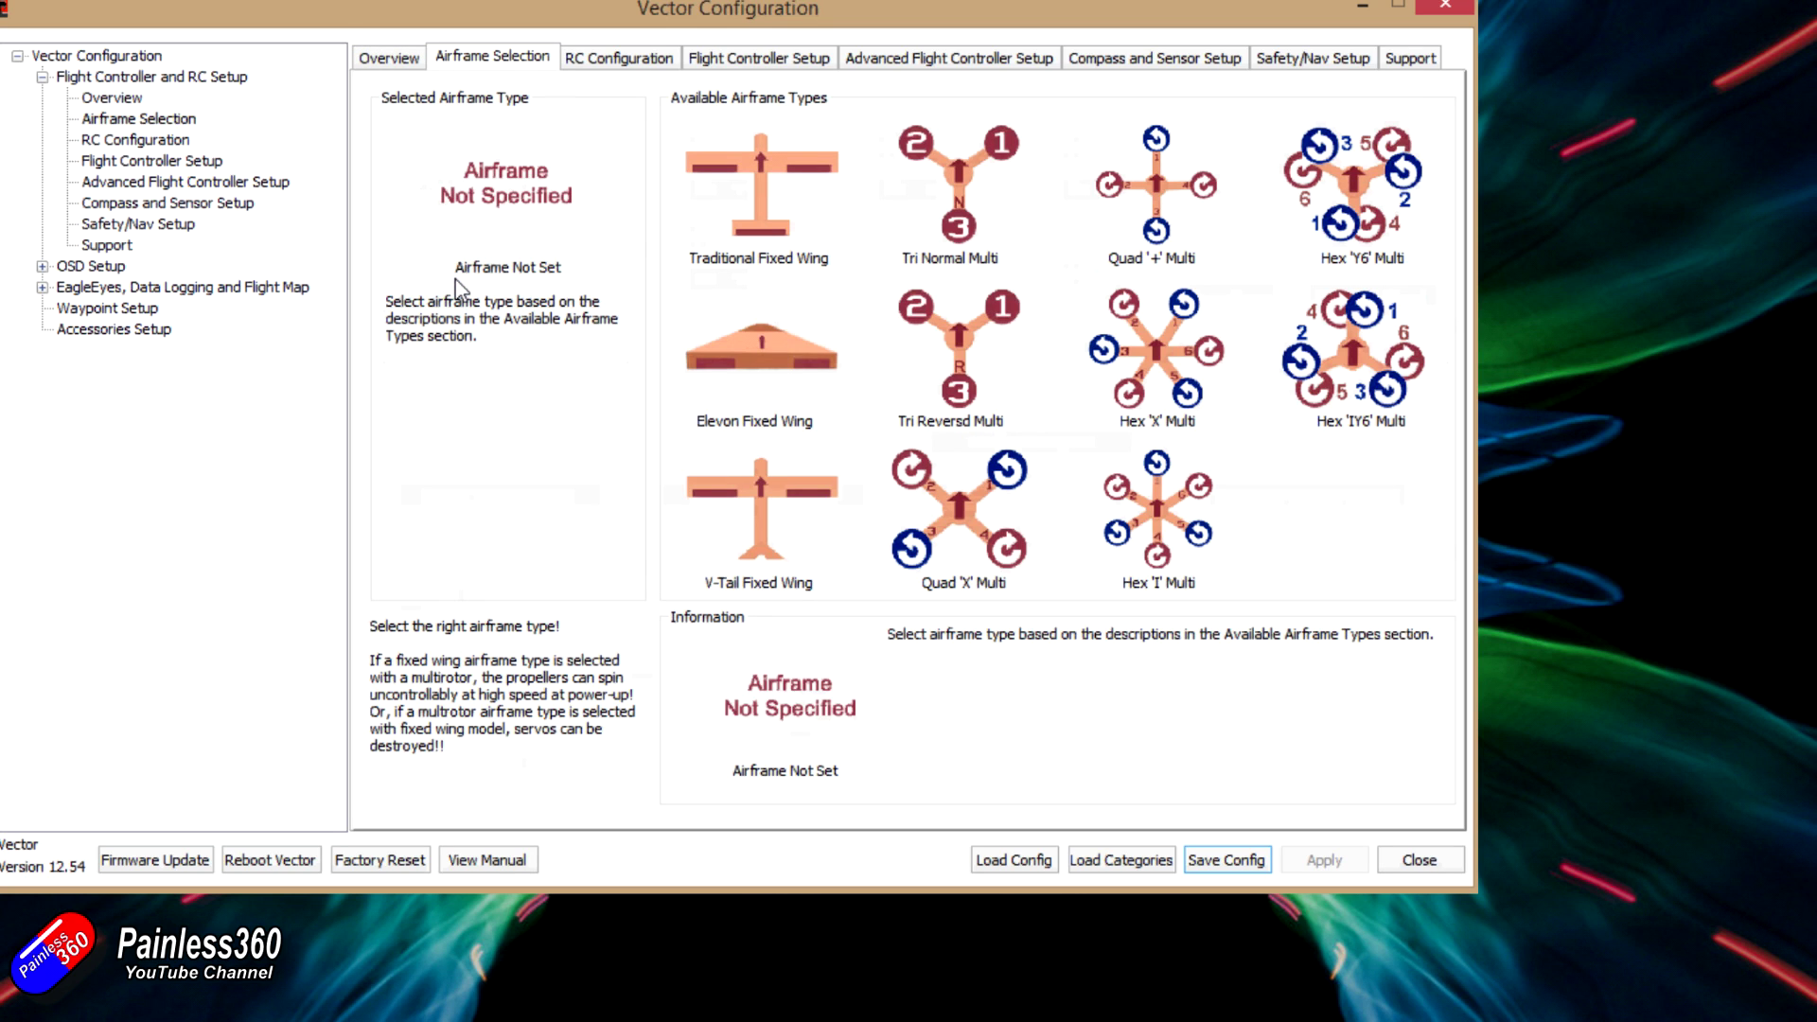
pyautogui.click(774, 235)
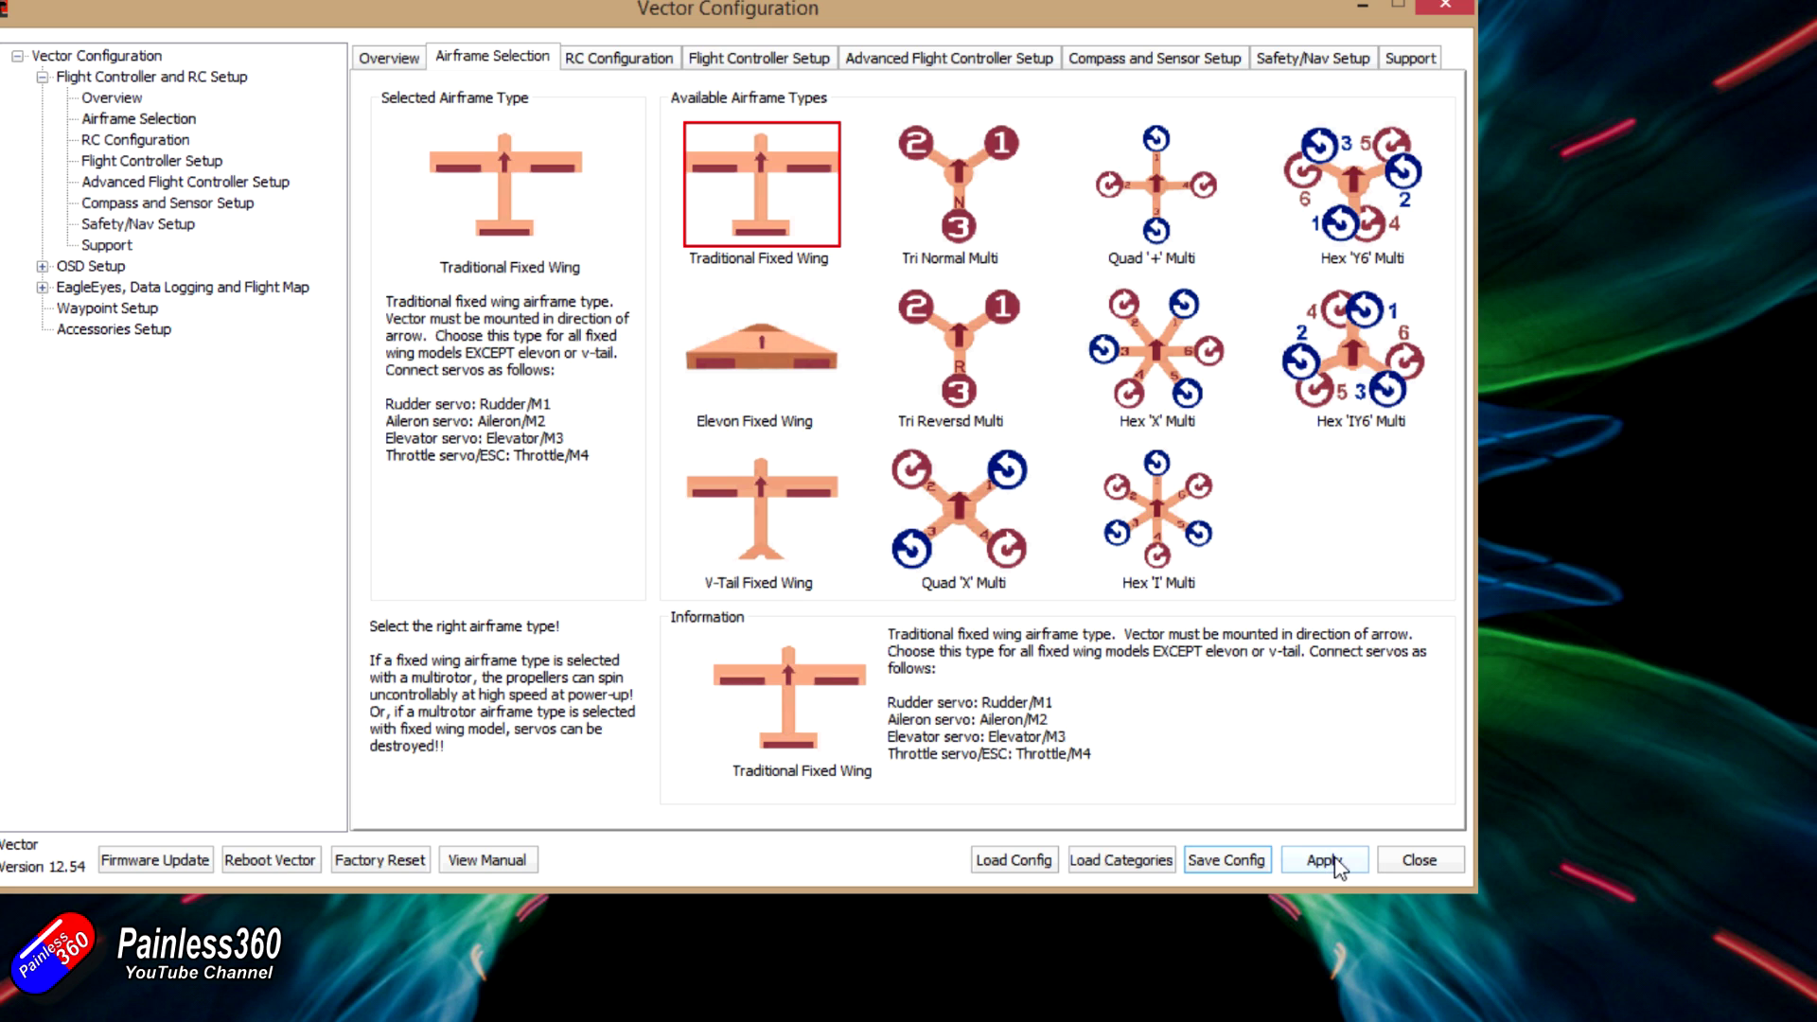
pyautogui.click(1325, 861)
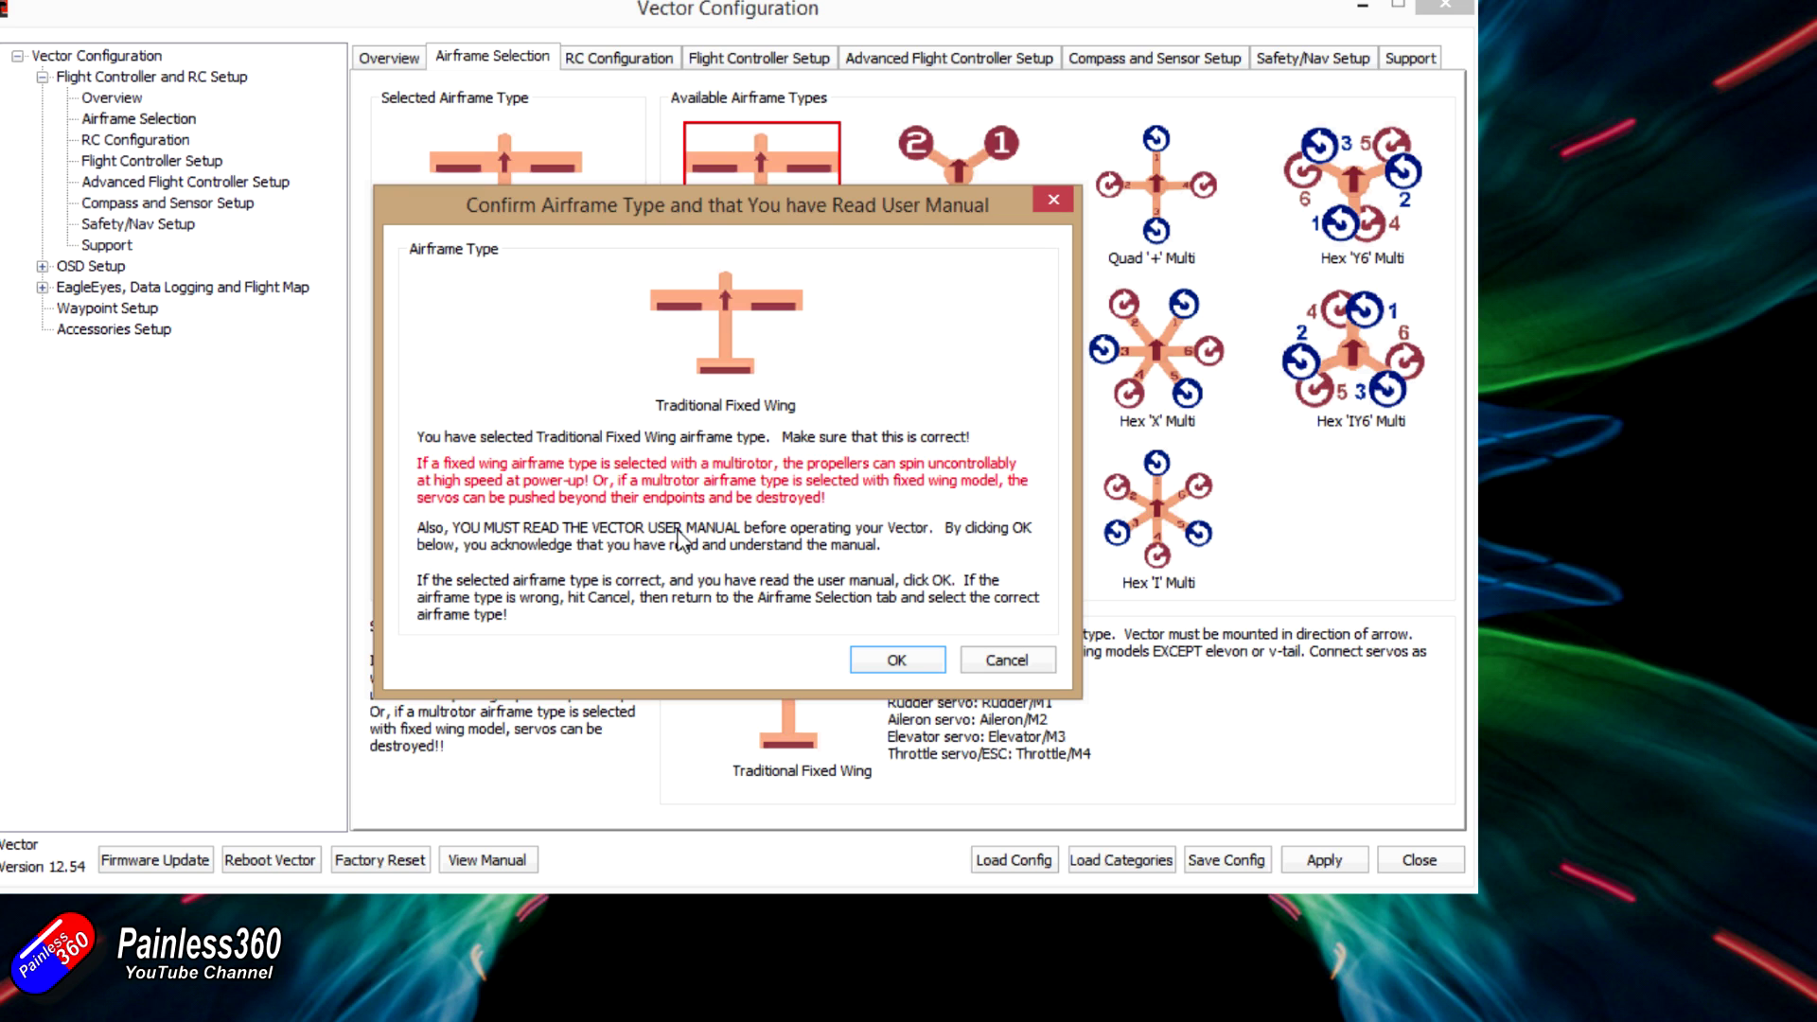
pyautogui.click(899, 659)
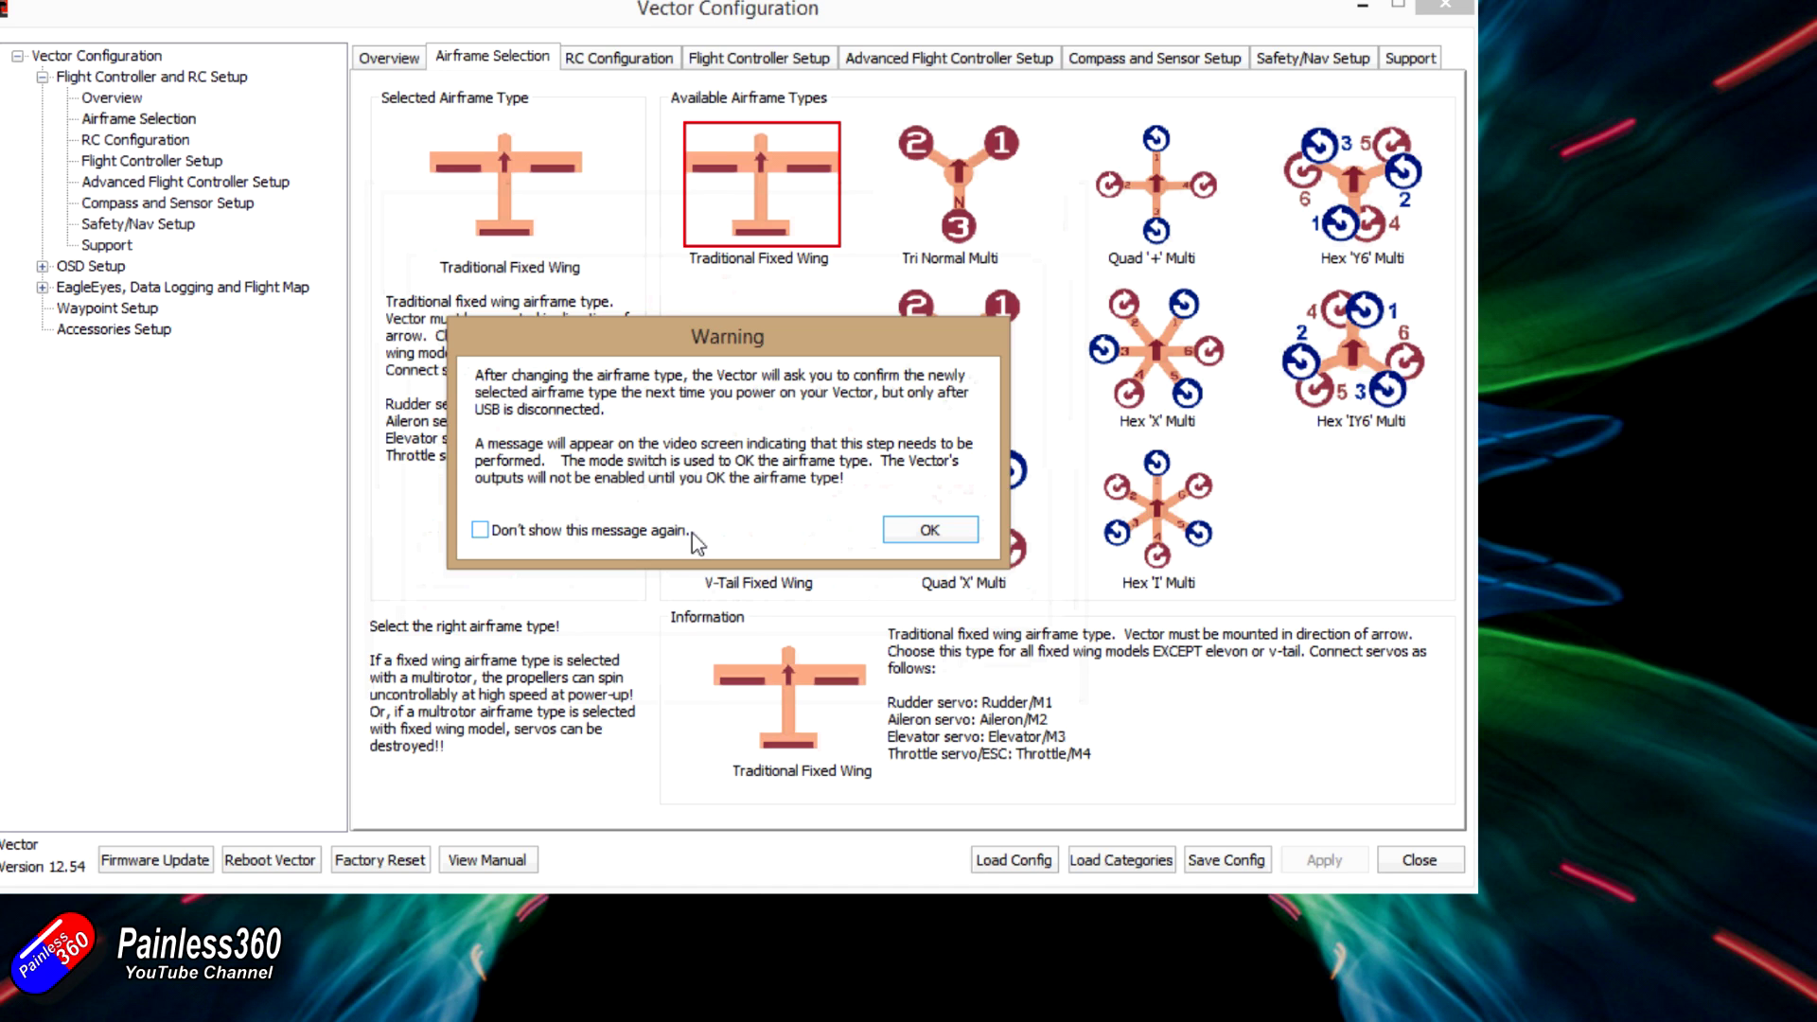
pyautogui.click(916, 531)
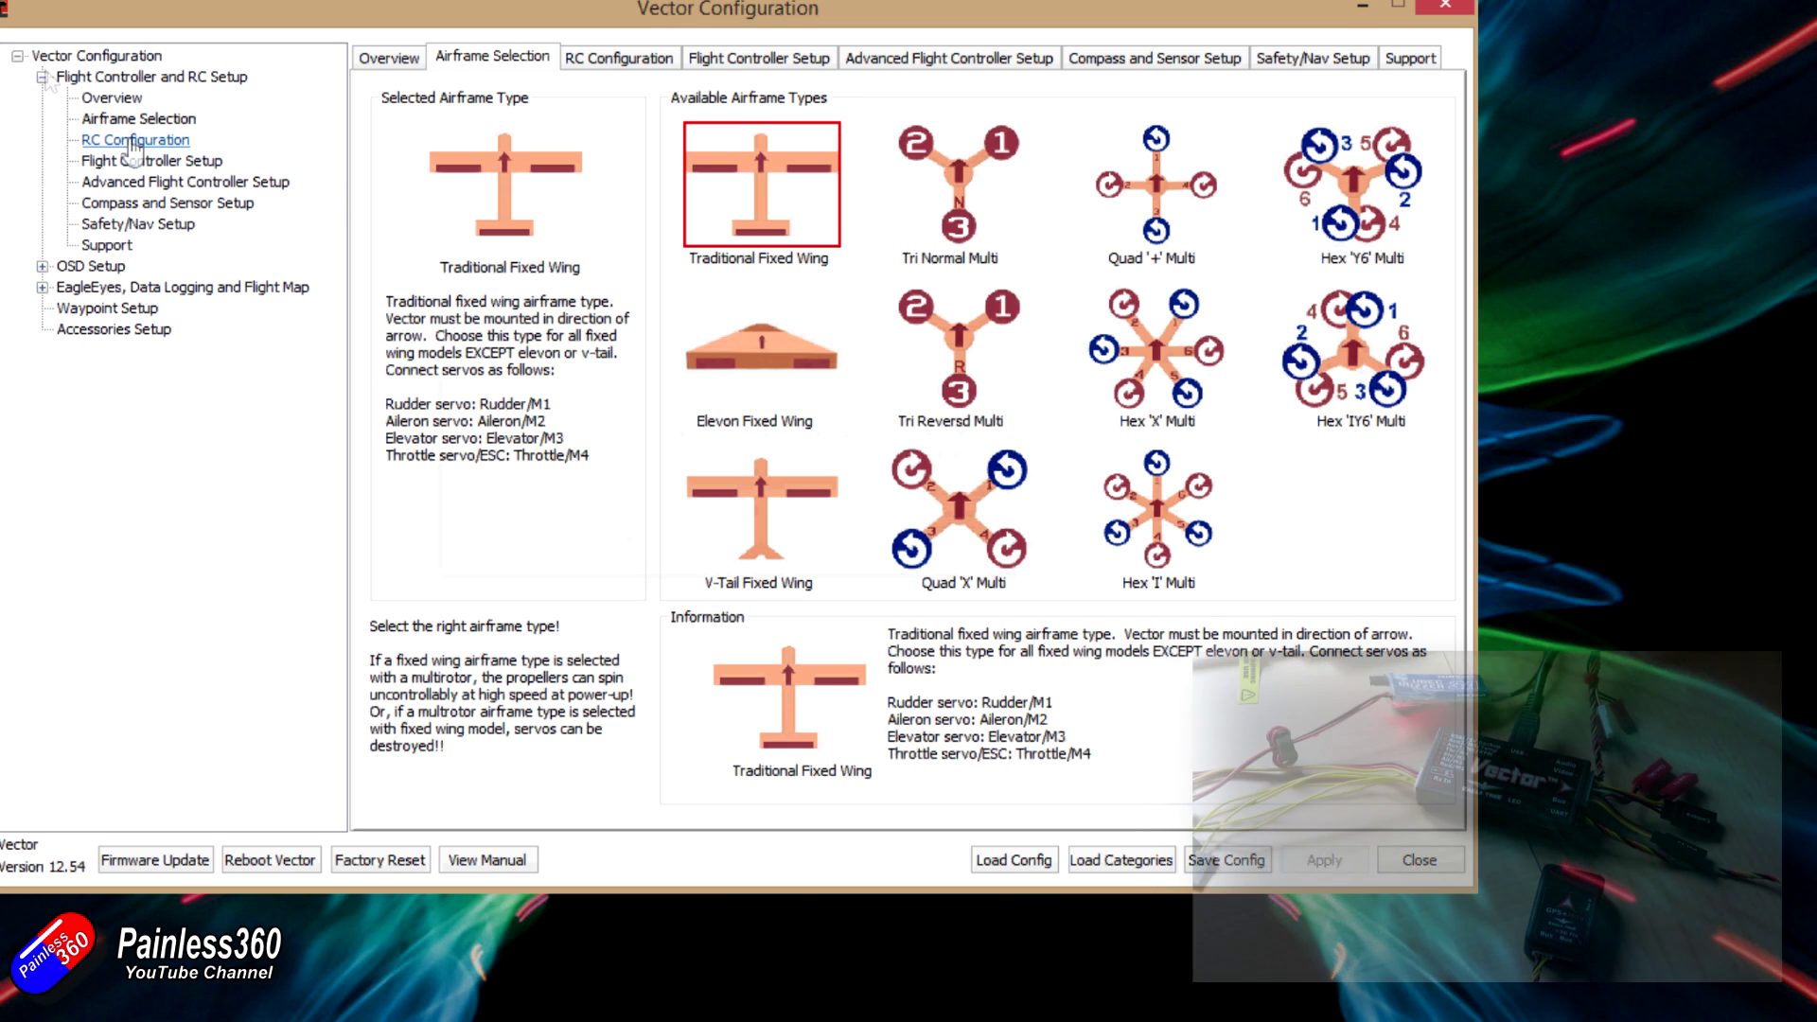
# - Start the Receiver Analysis Wizard from the Overview page, keep English system units and continue to the receiver type choice
pyautogui.click(397, 59)
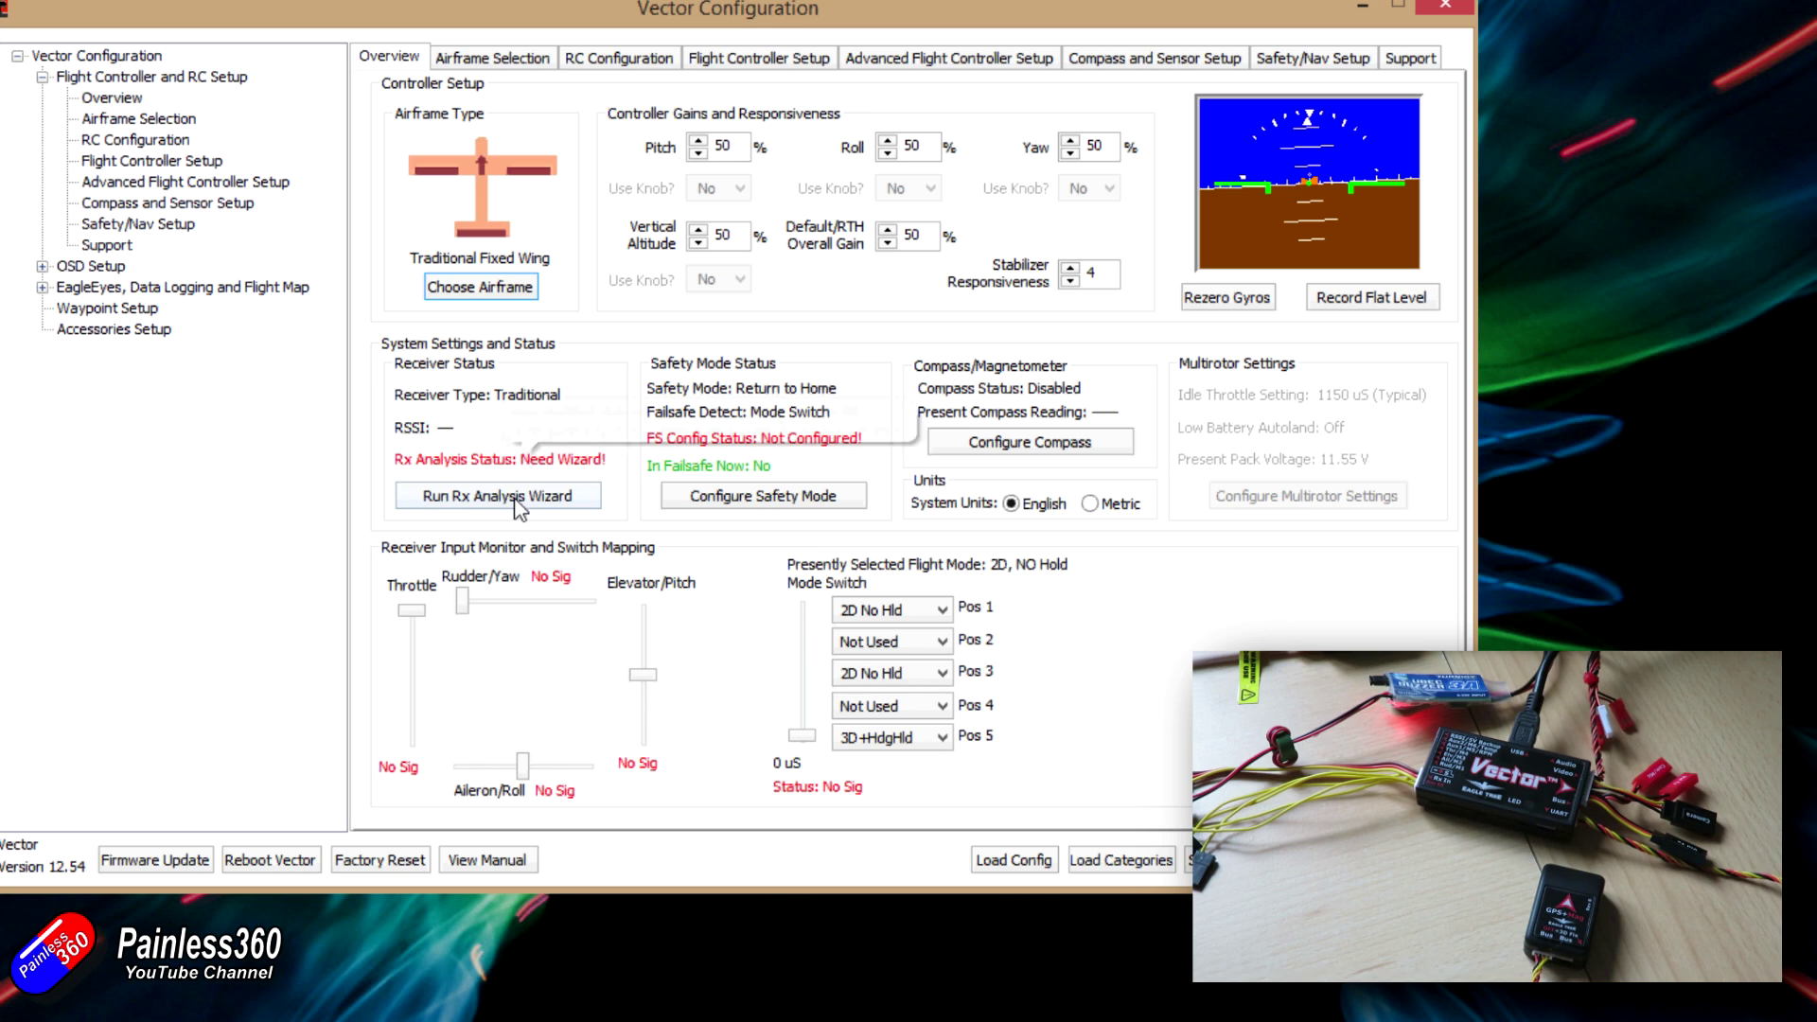
pyautogui.click(515, 497)
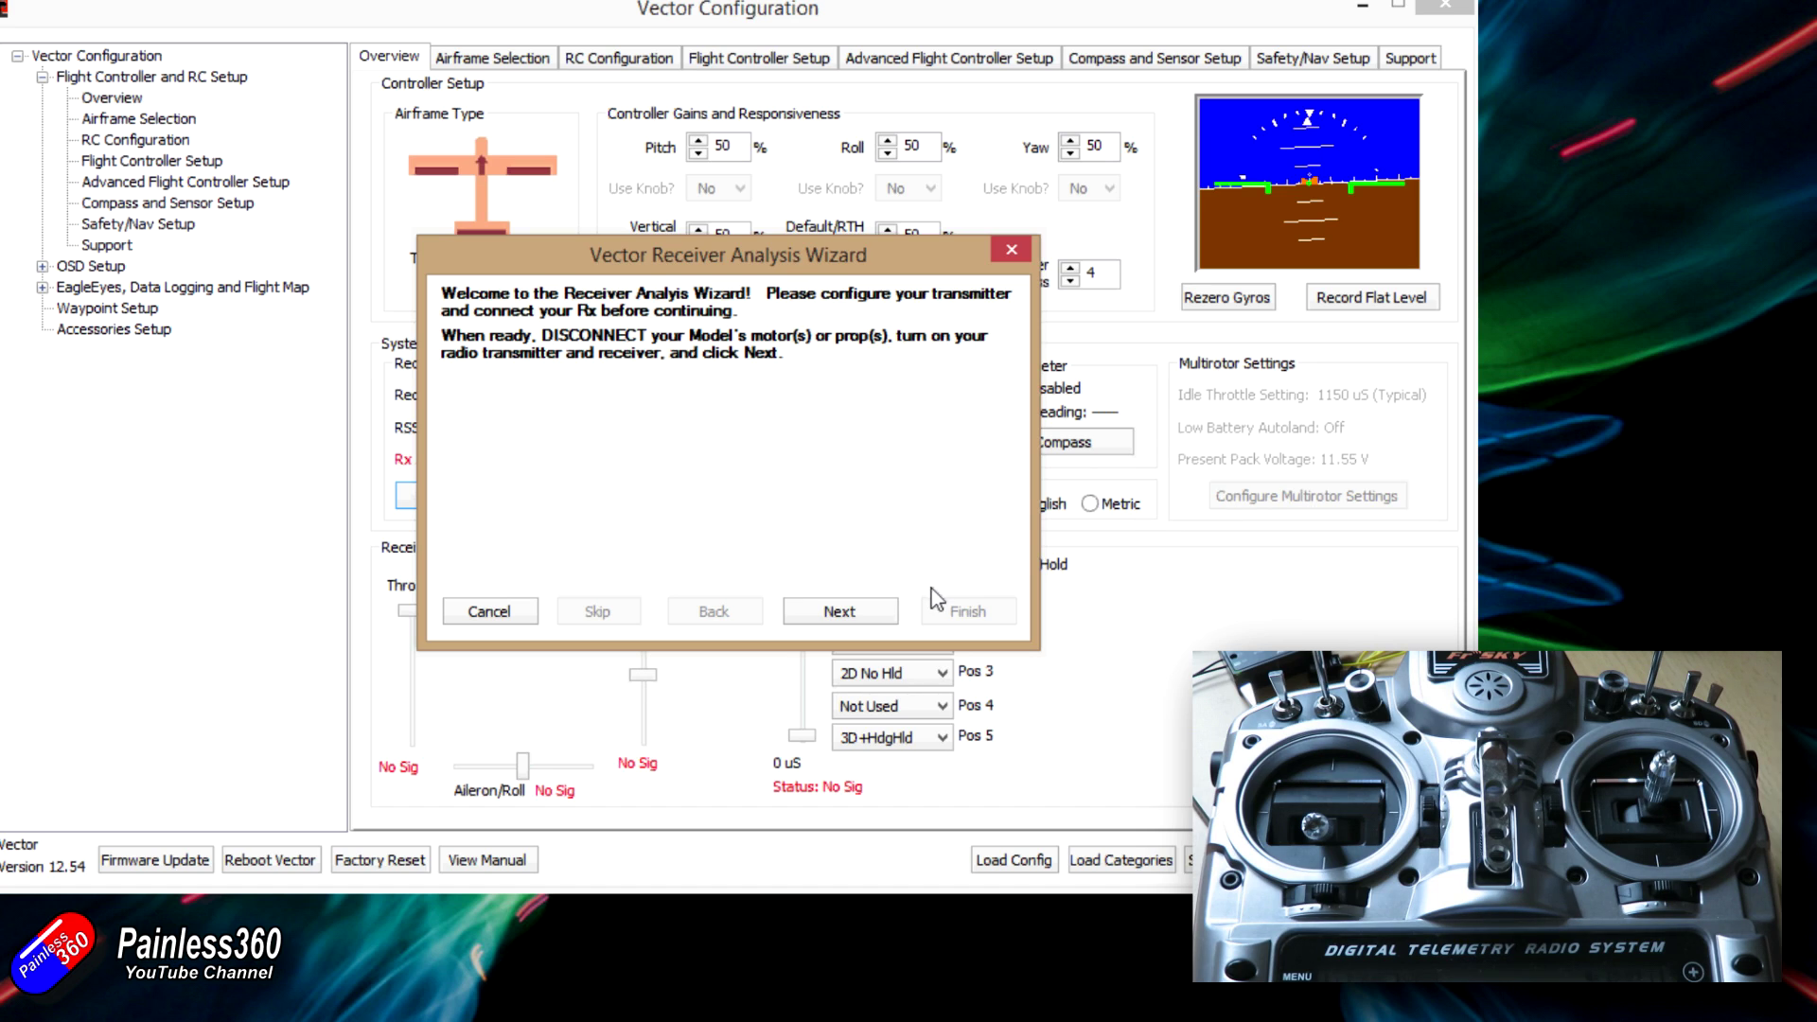
pyautogui.click(861, 611)
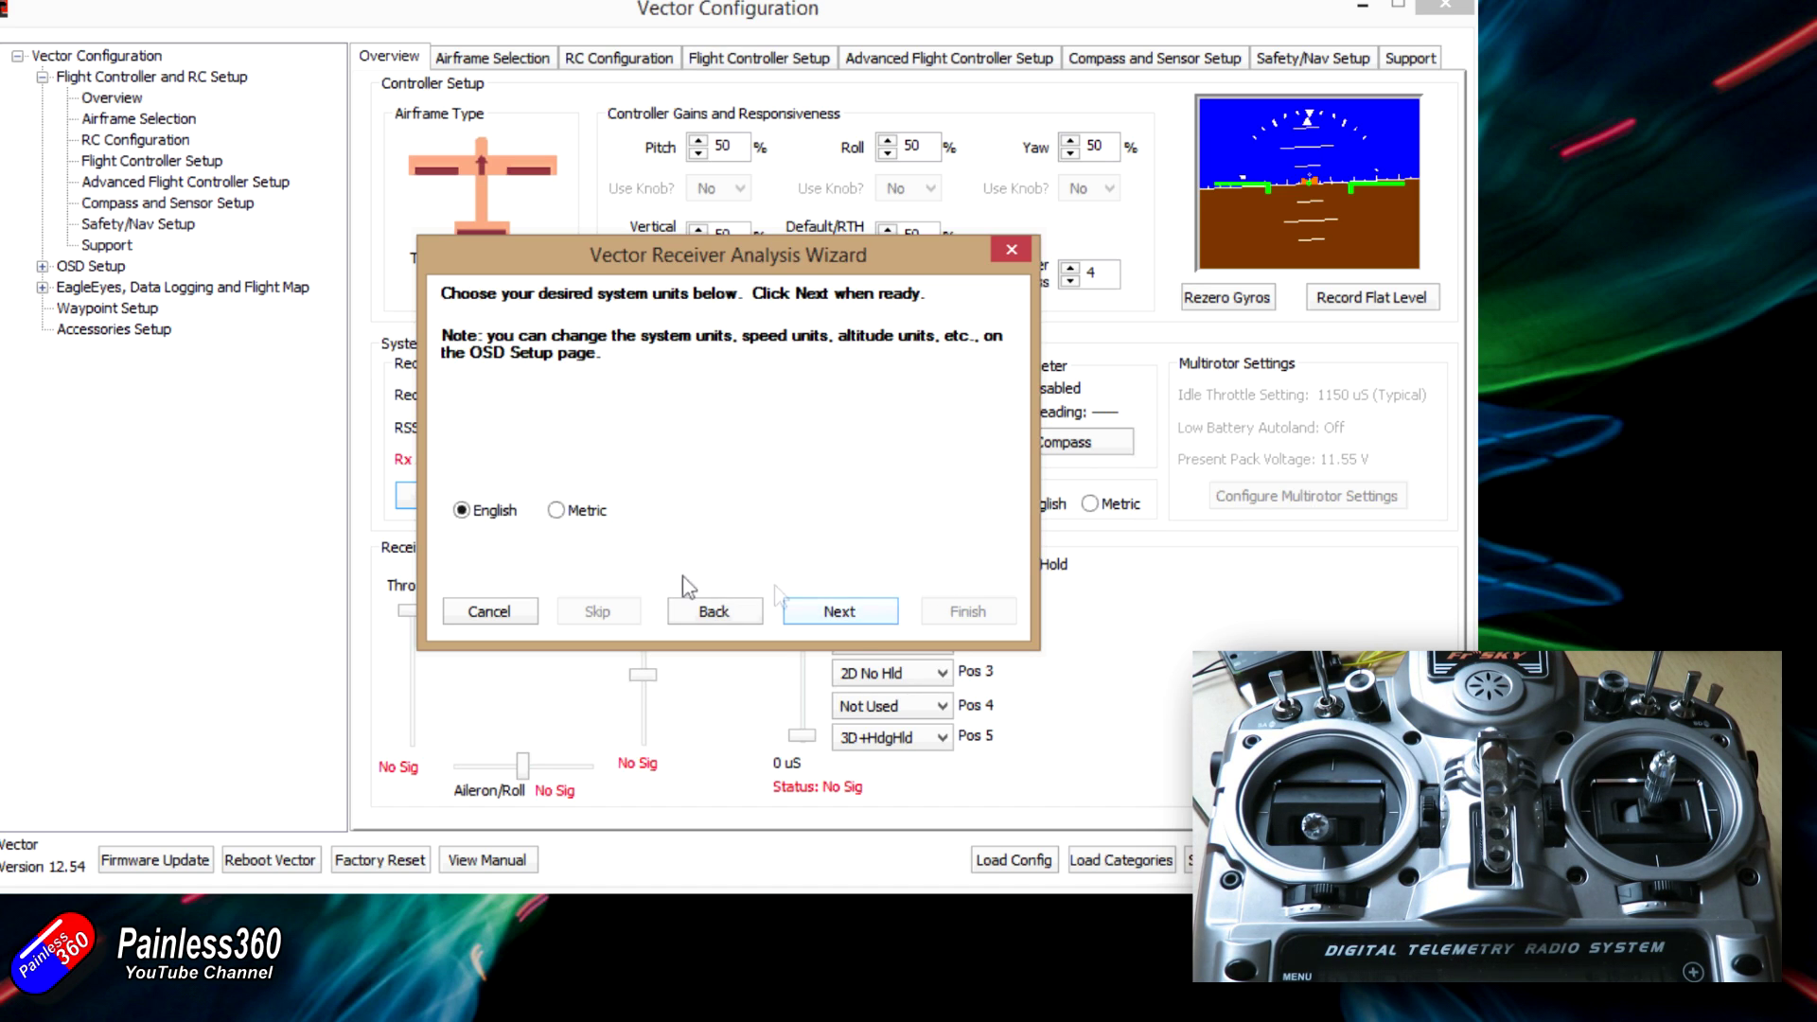
pyautogui.click(831, 613)
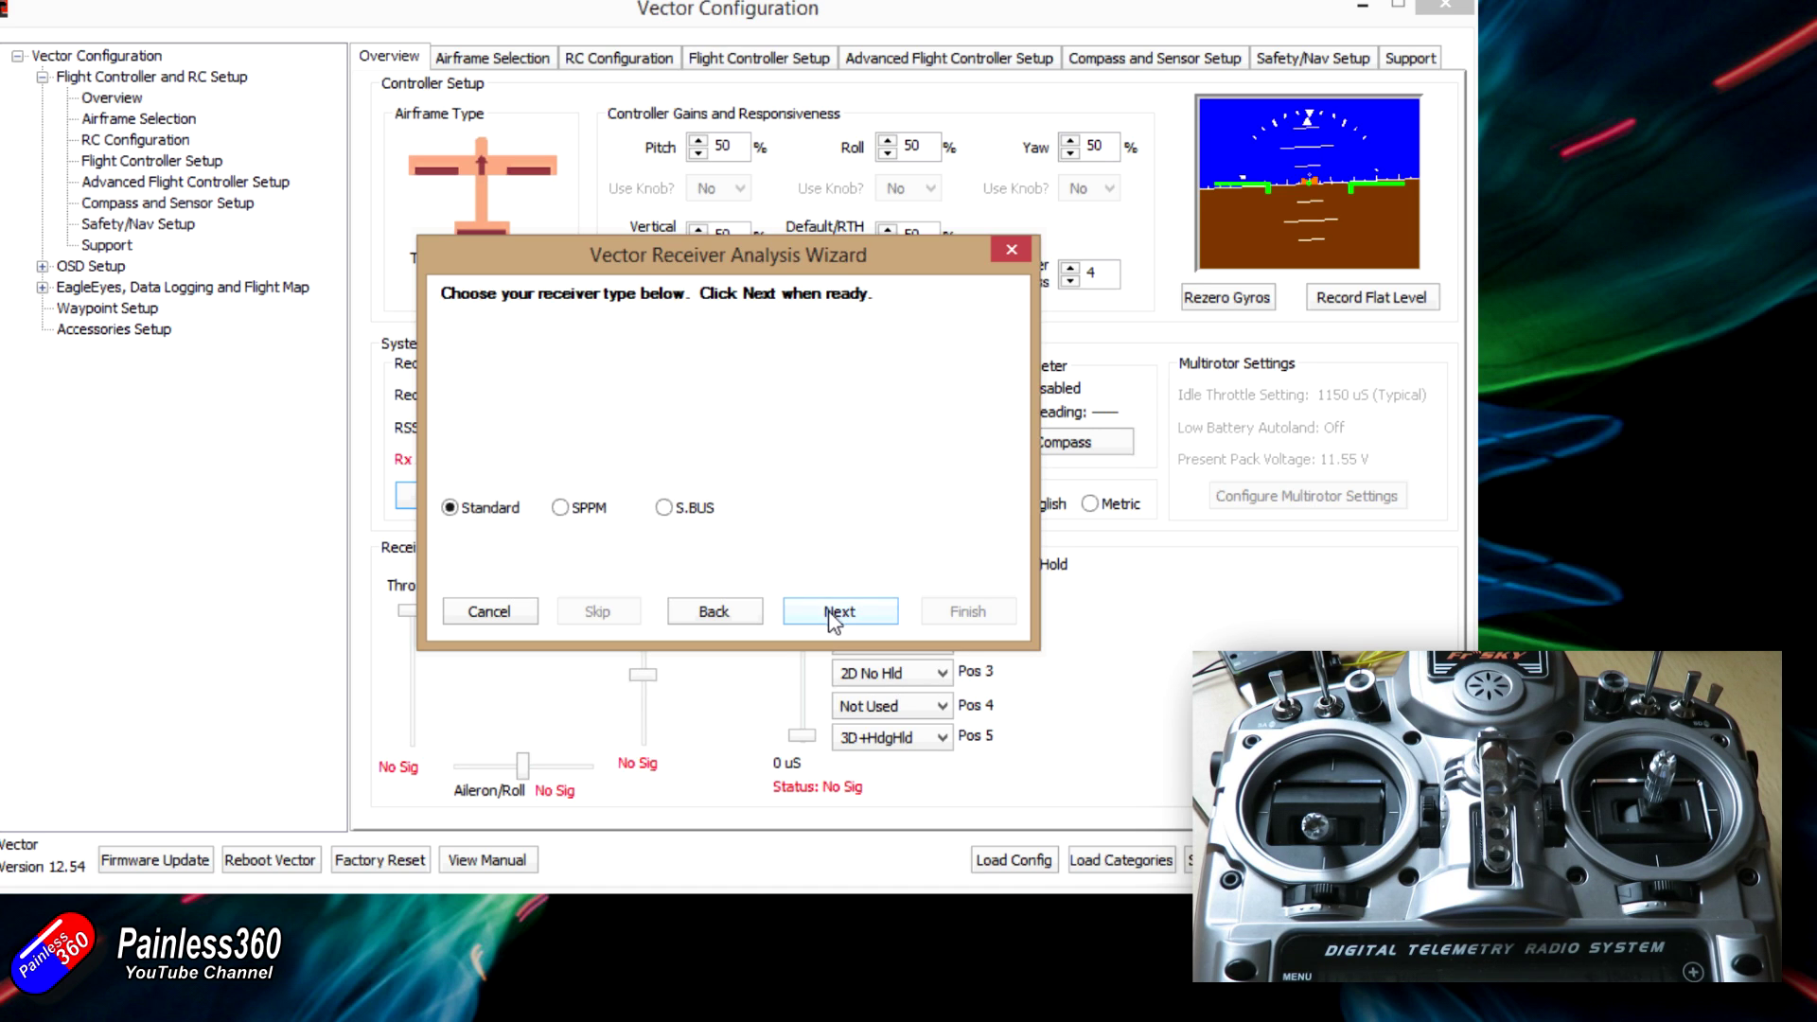
# - Set the receiver type to S.BUS with no secondary control surfaces, and use S.BUS for failsafe detection
pyautogui.click(665, 509)
pyautogui.click(814, 617)
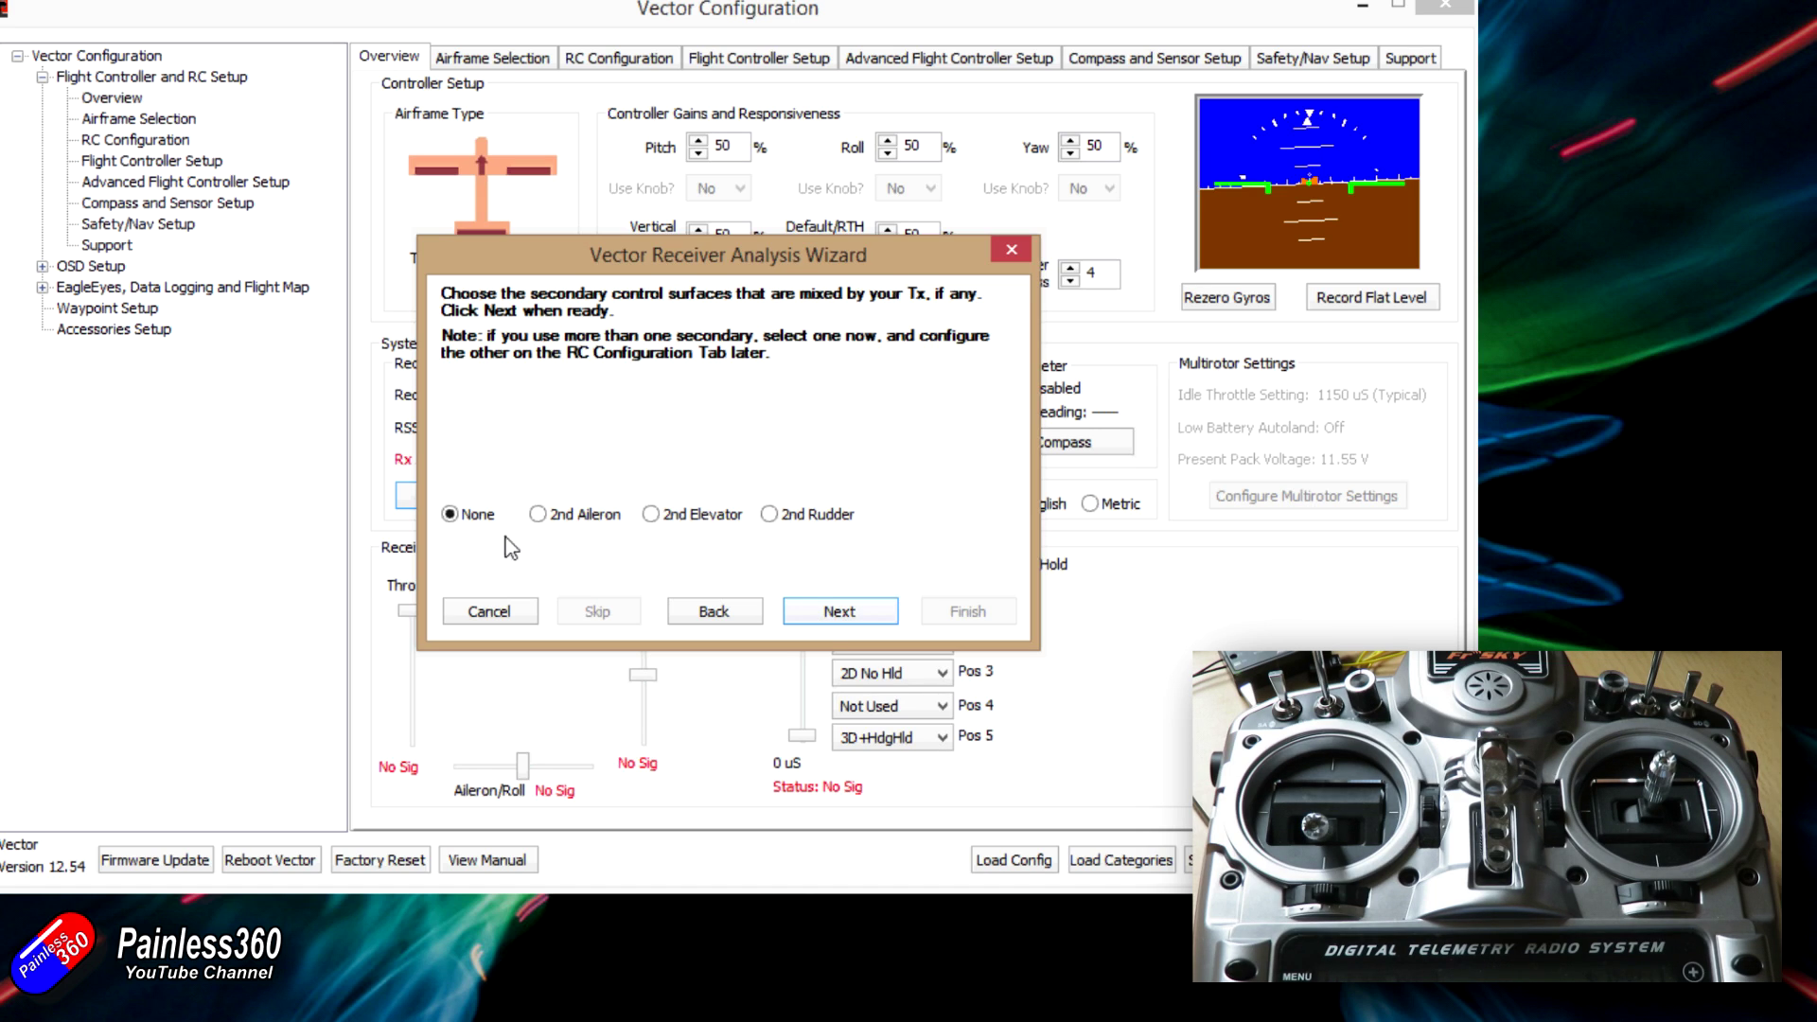
pyautogui.click(825, 613)
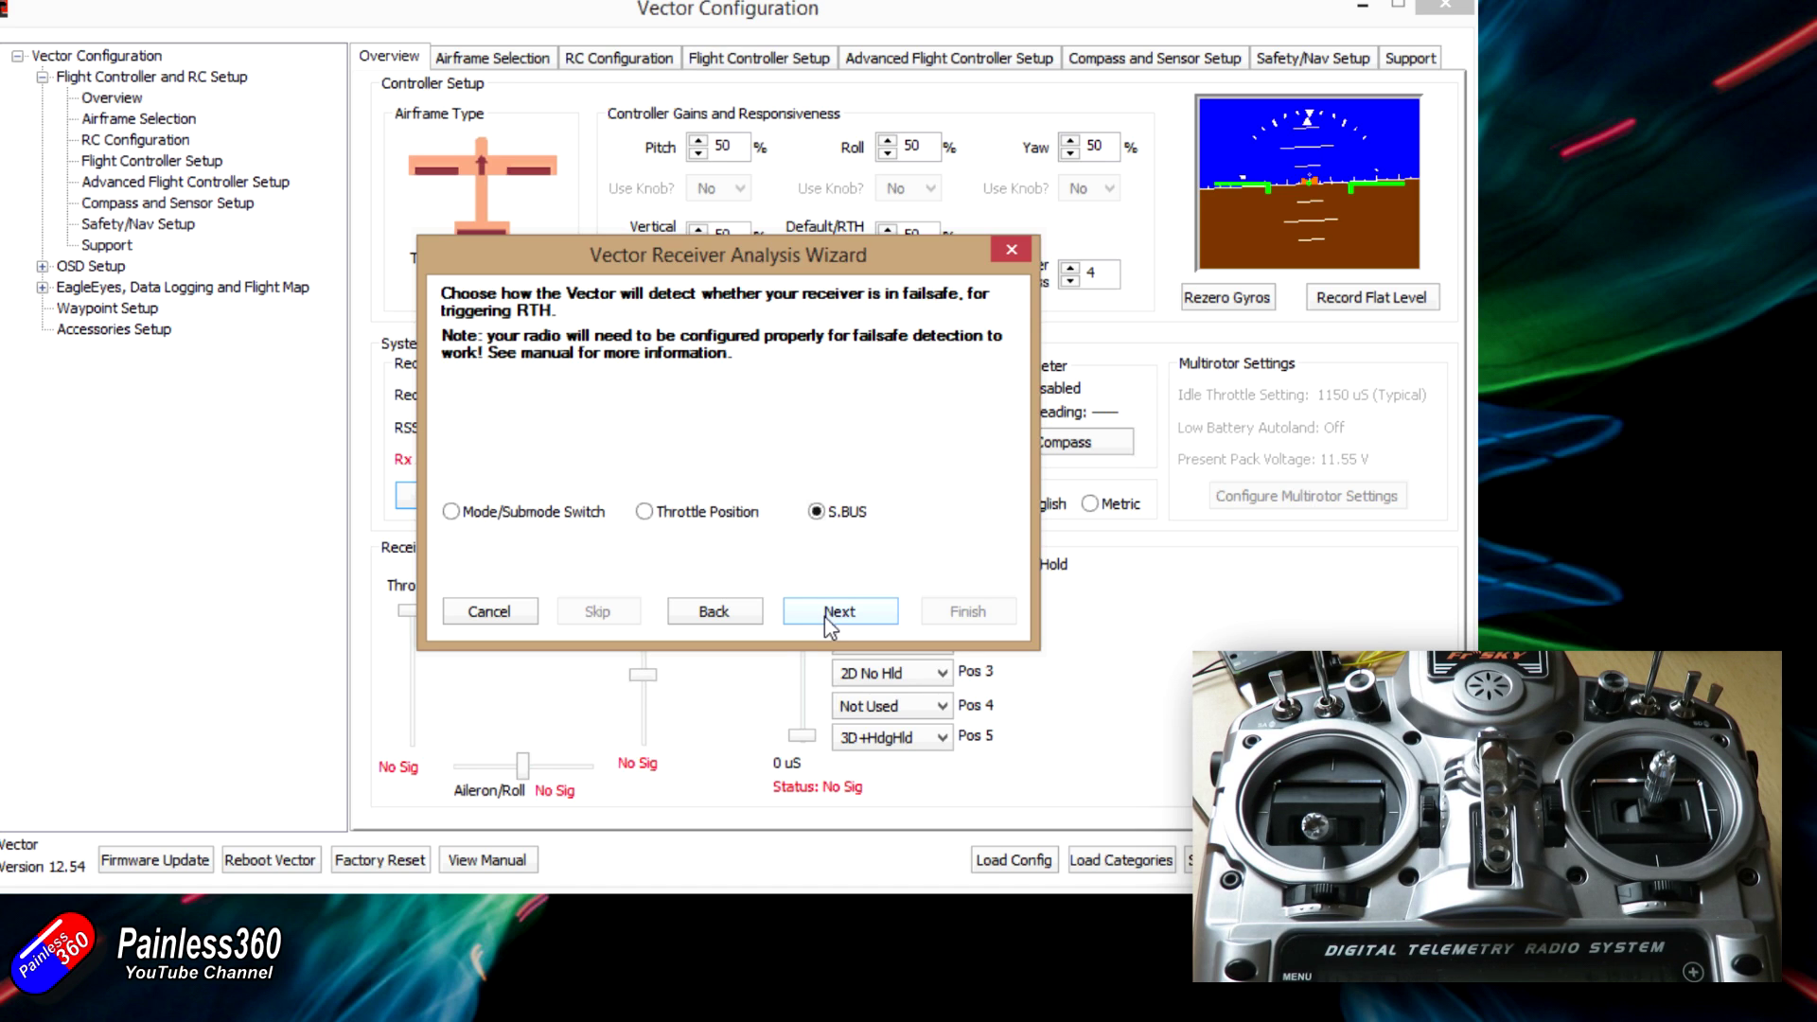
pyautogui.click(825, 613)
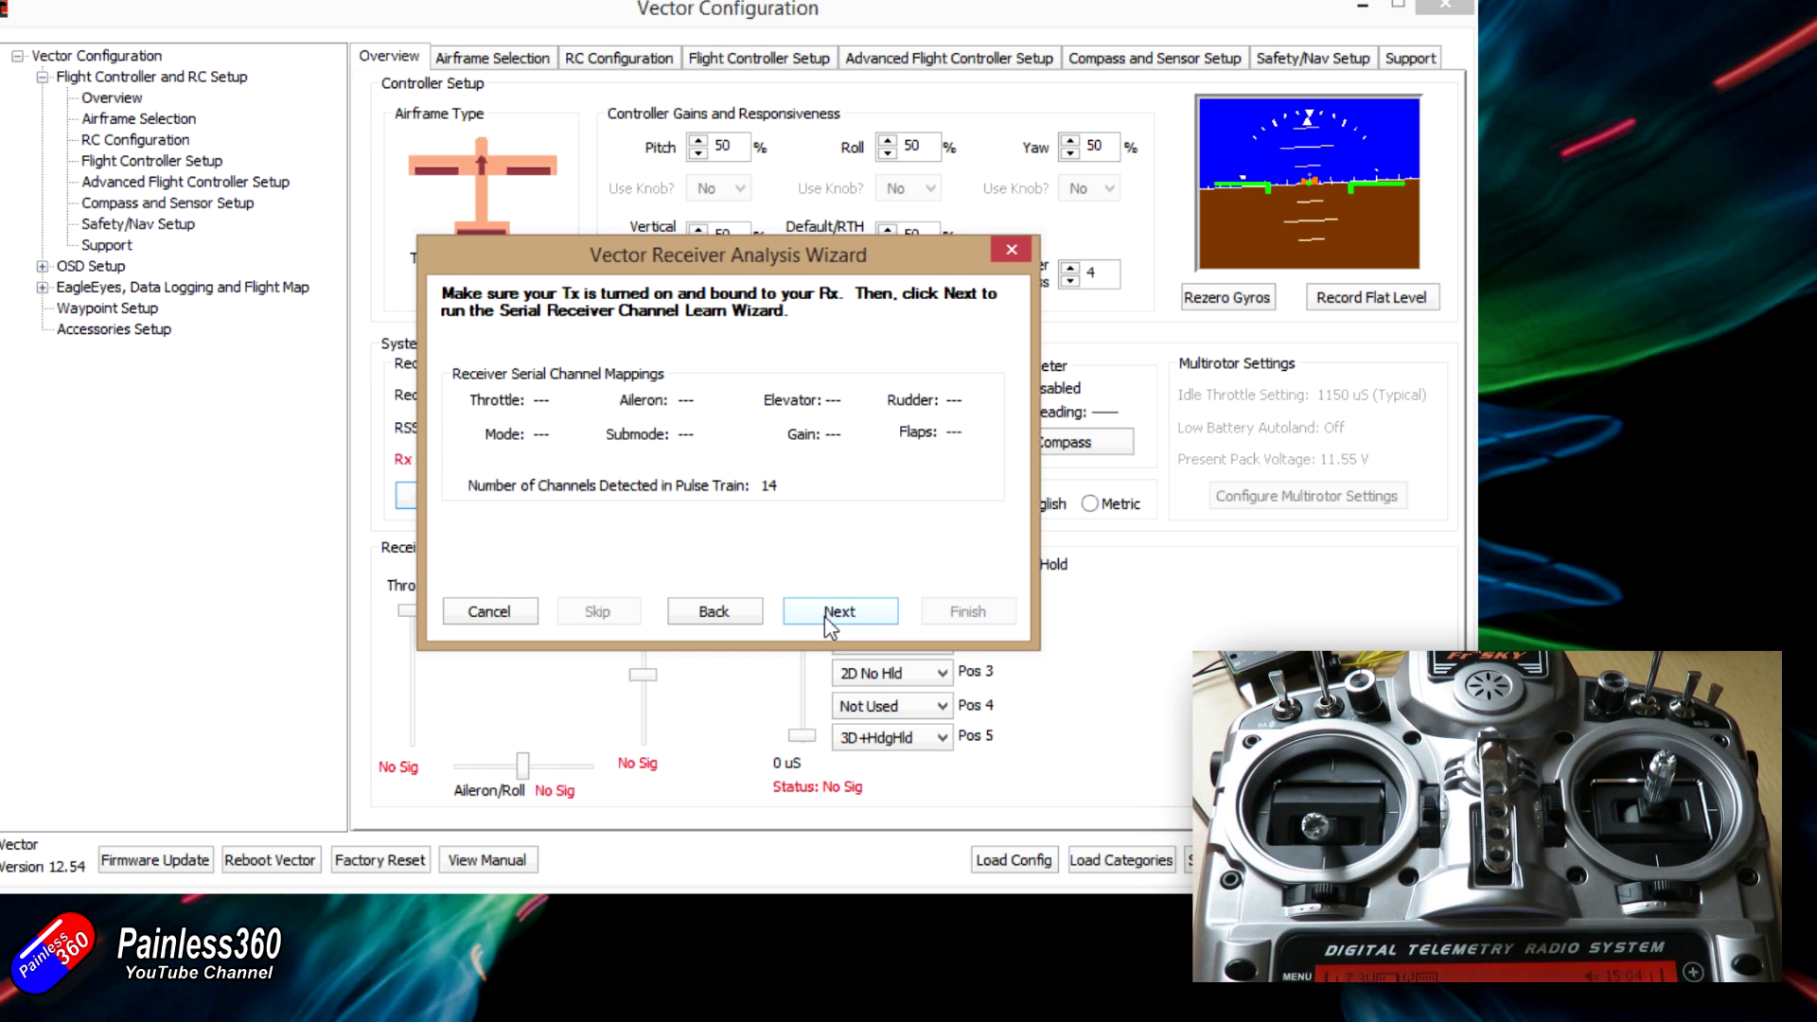
# - Run the Serial Receiver Channel Learn Wizard and map the mode switch and the throttle stick, moved fully up and down
pyautogui.click(825, 616)
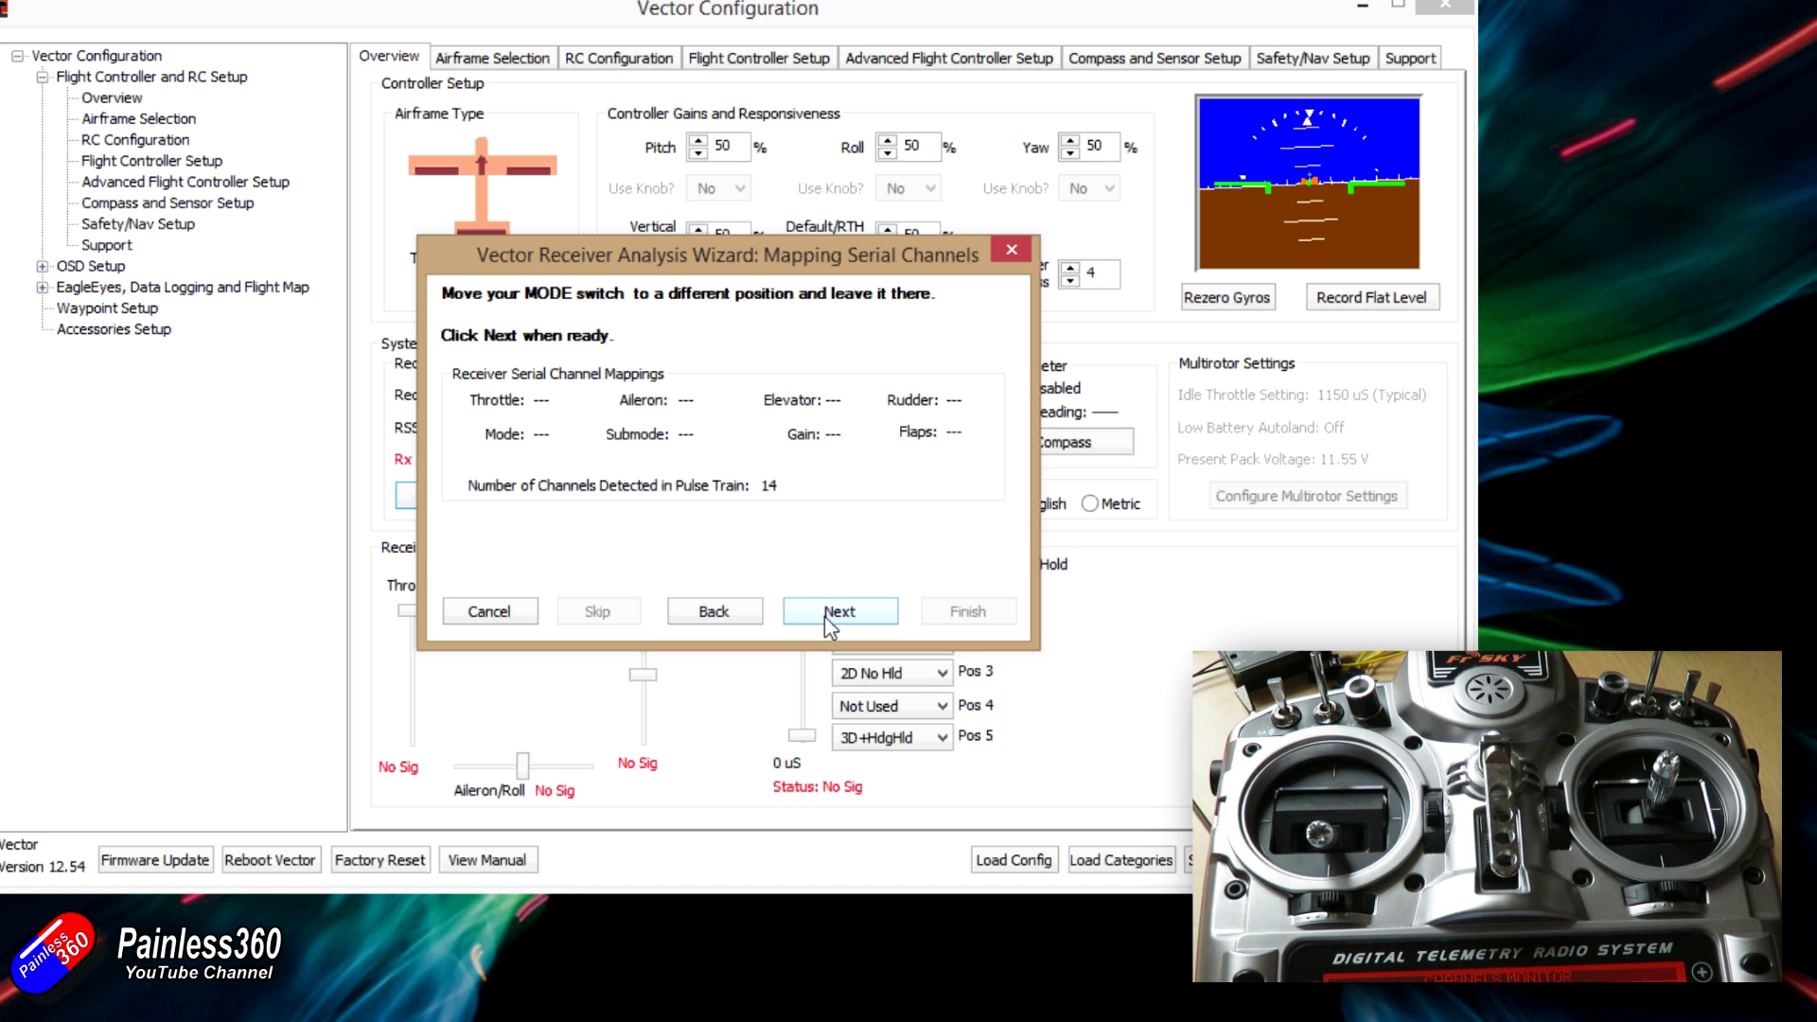
pyautogui.click(825, 613)
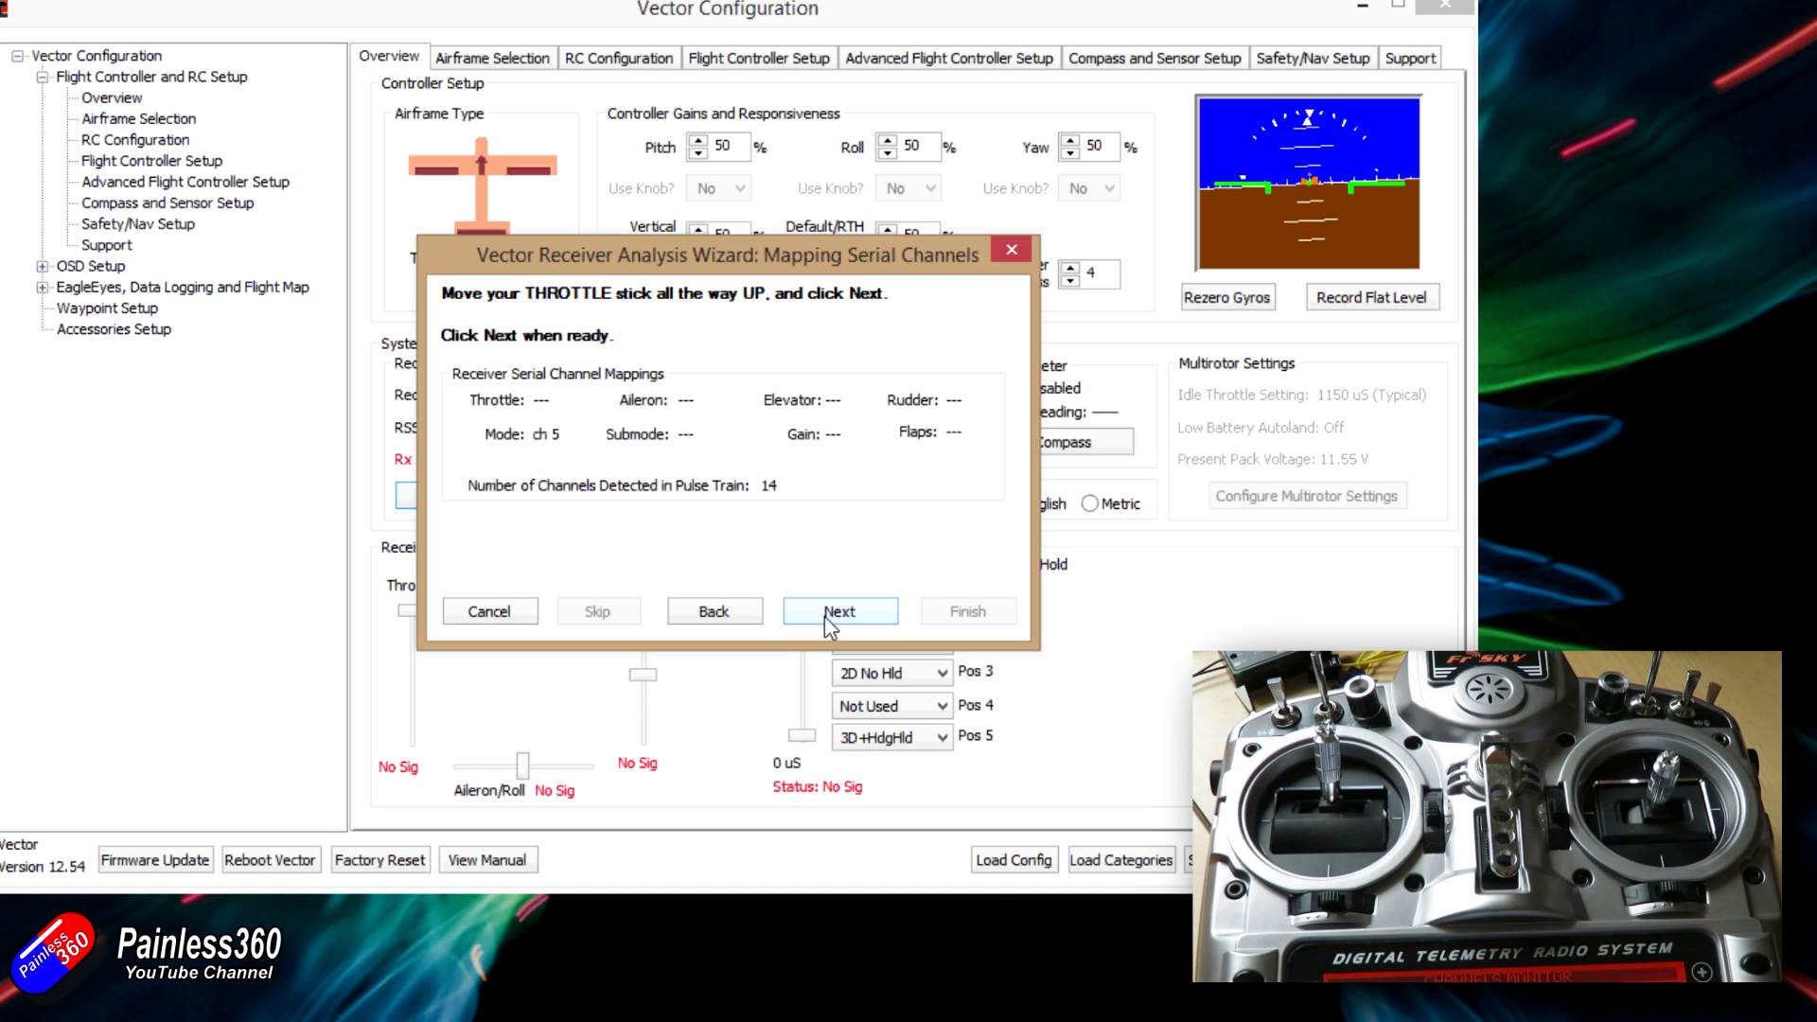
pyautogui.click(825, 616)
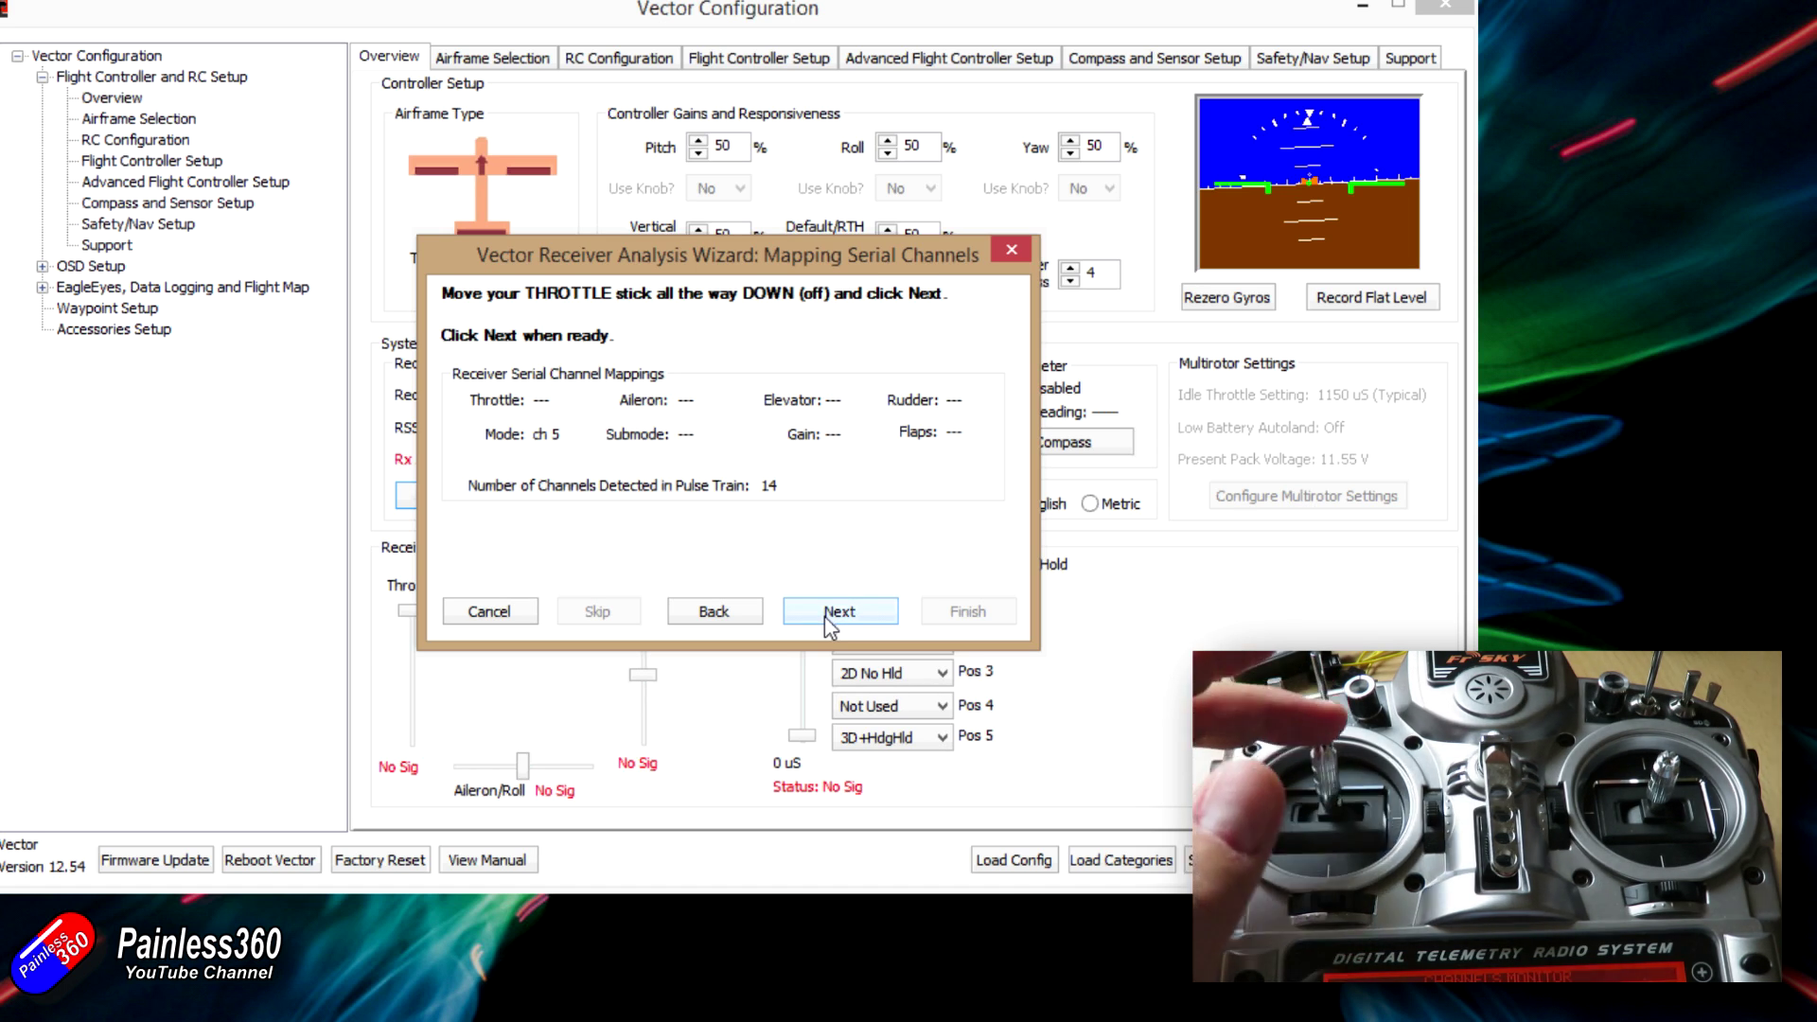
pyautogui.click(825, 616)
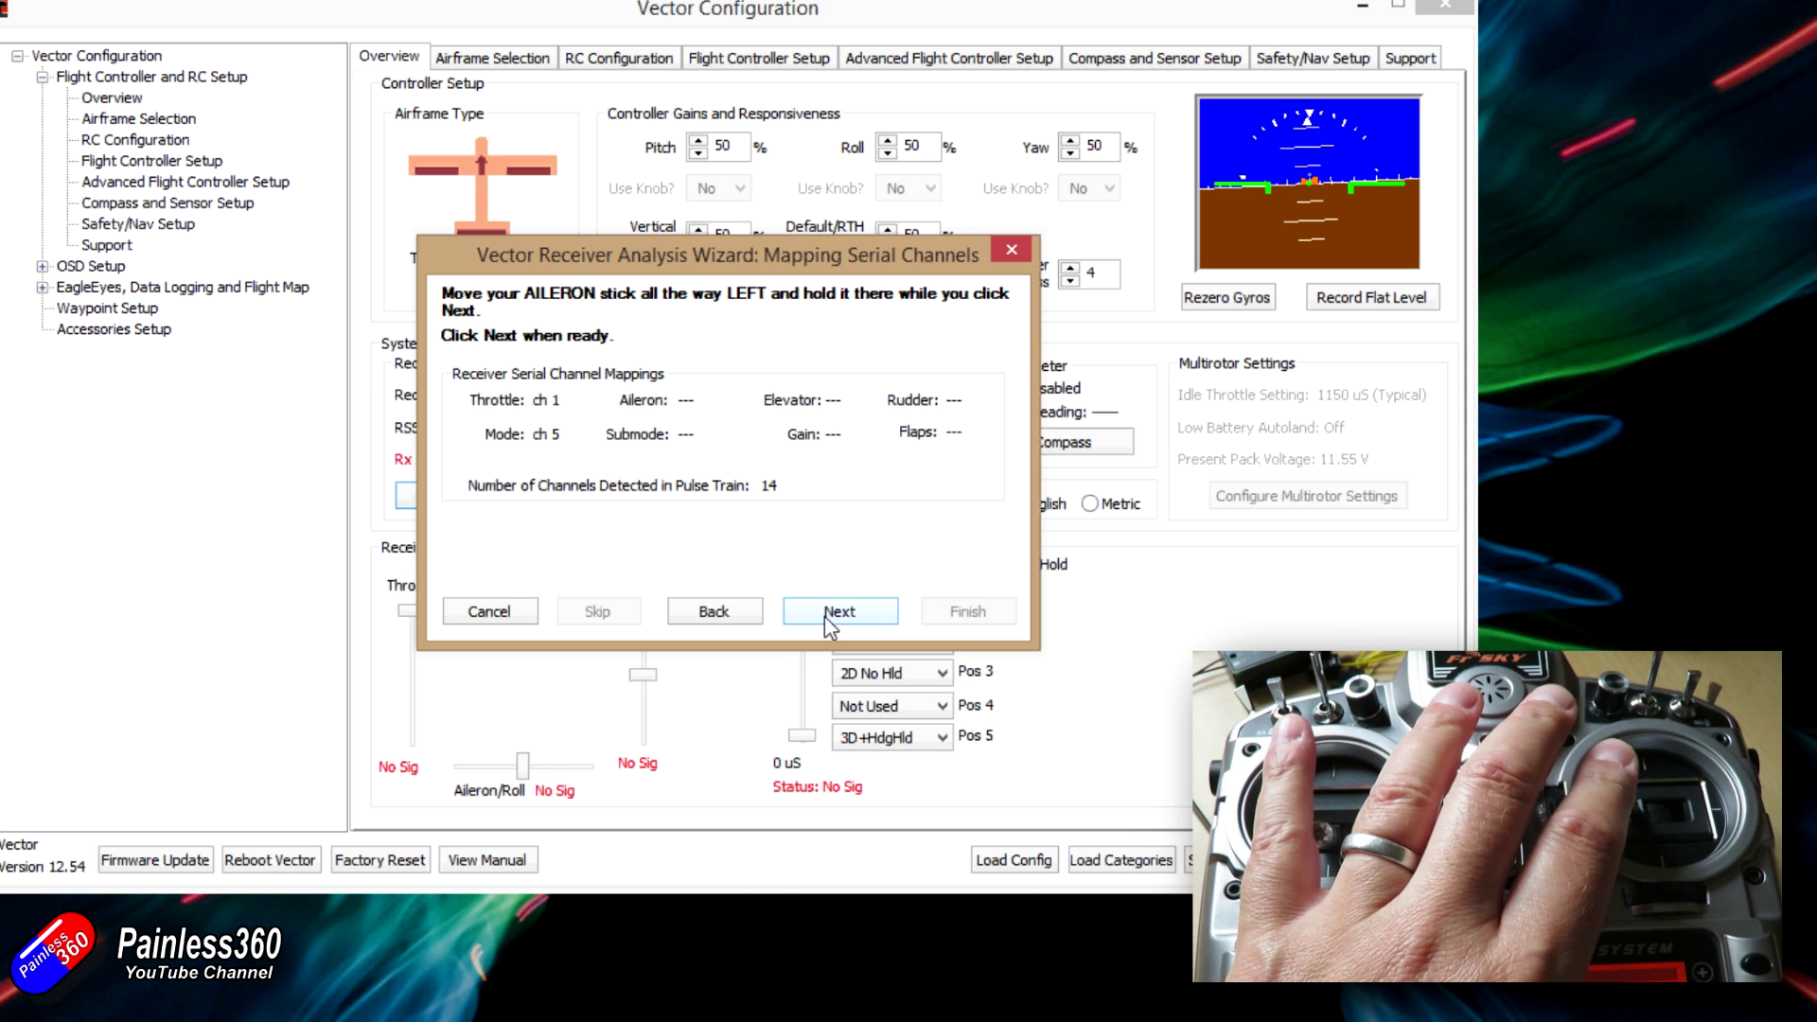
# - Map the aileron, elevator and rudder sticks and the submode switch by moving each control when requested
pyautogui.click(825, 616)
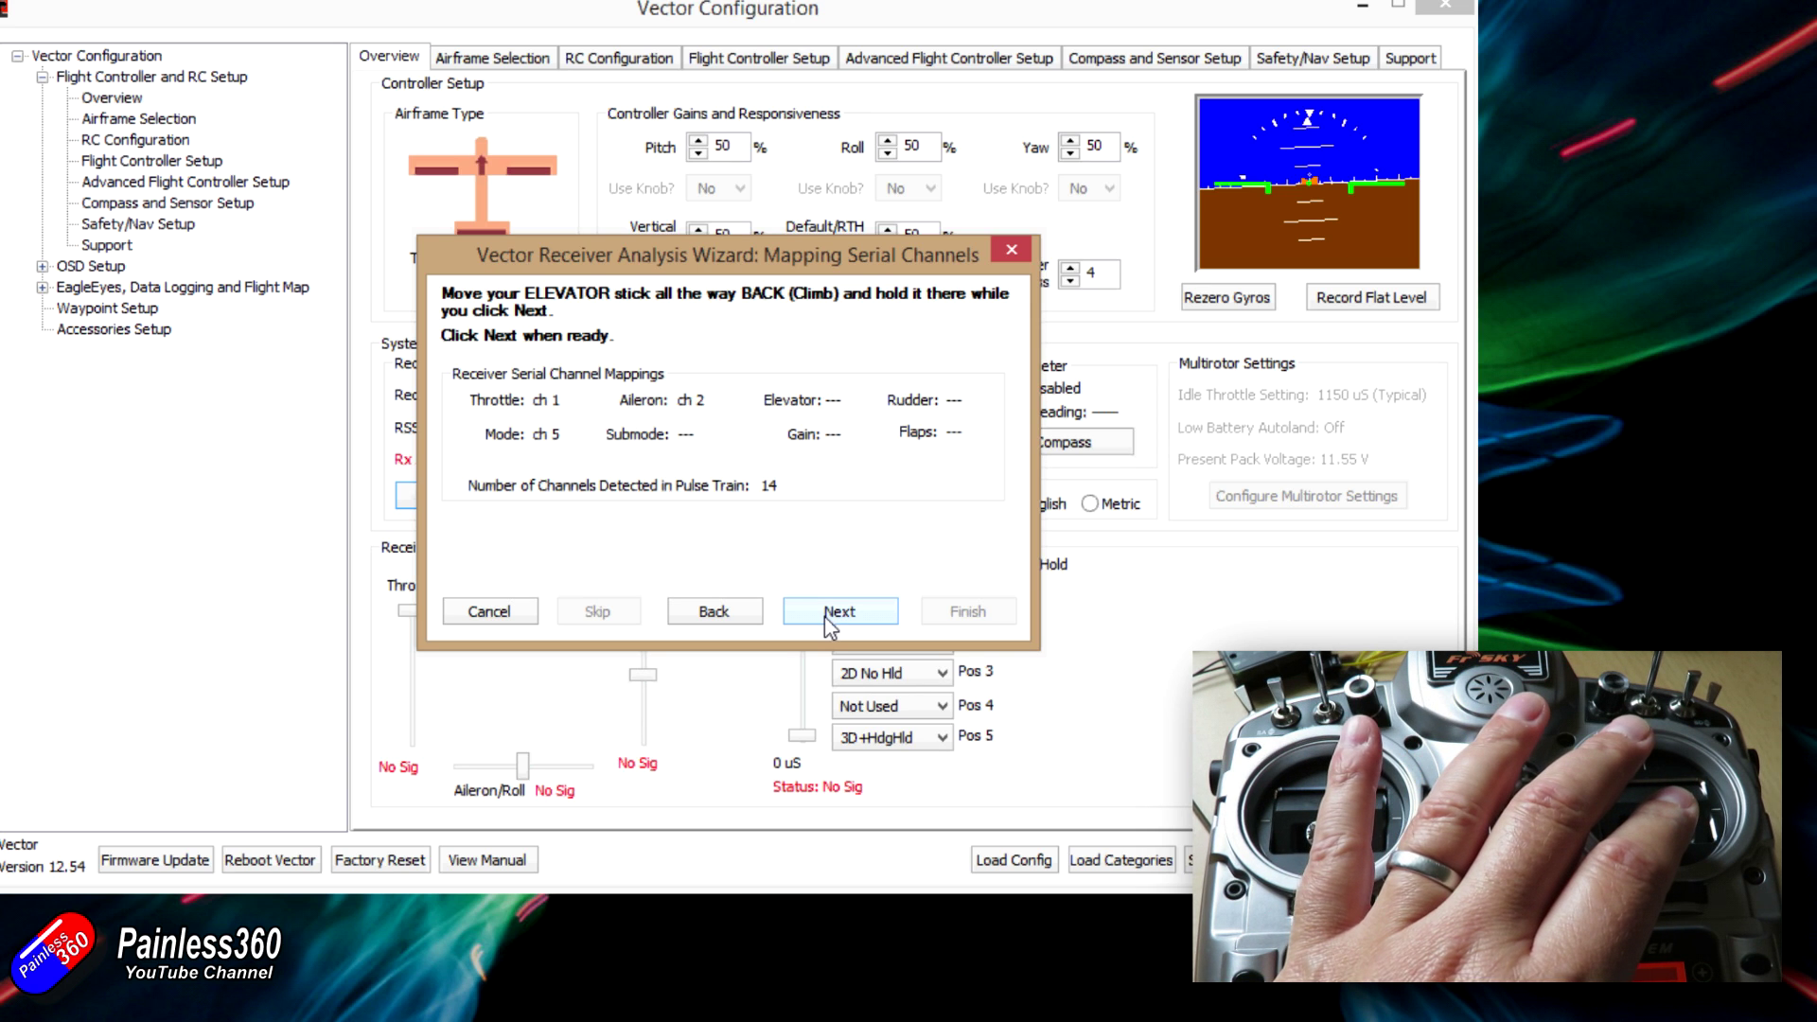
pyautogui.click(825, 616)
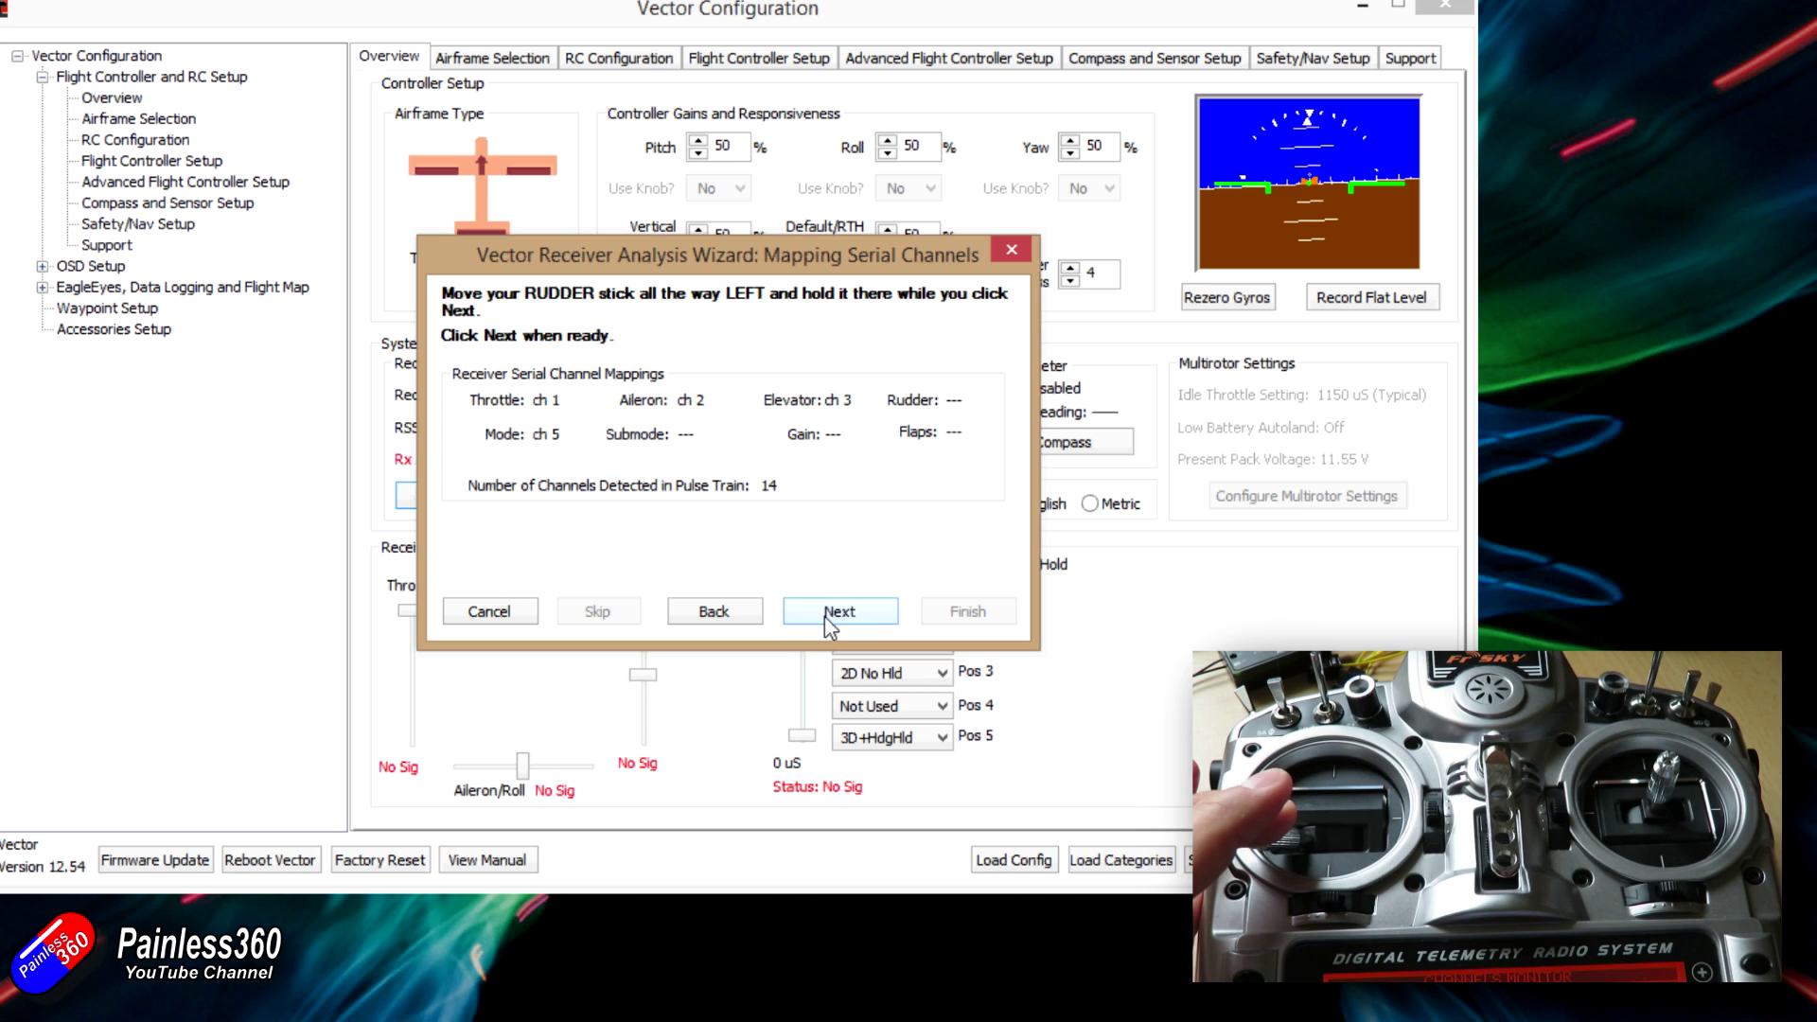
pyautogui.click(825, 616)
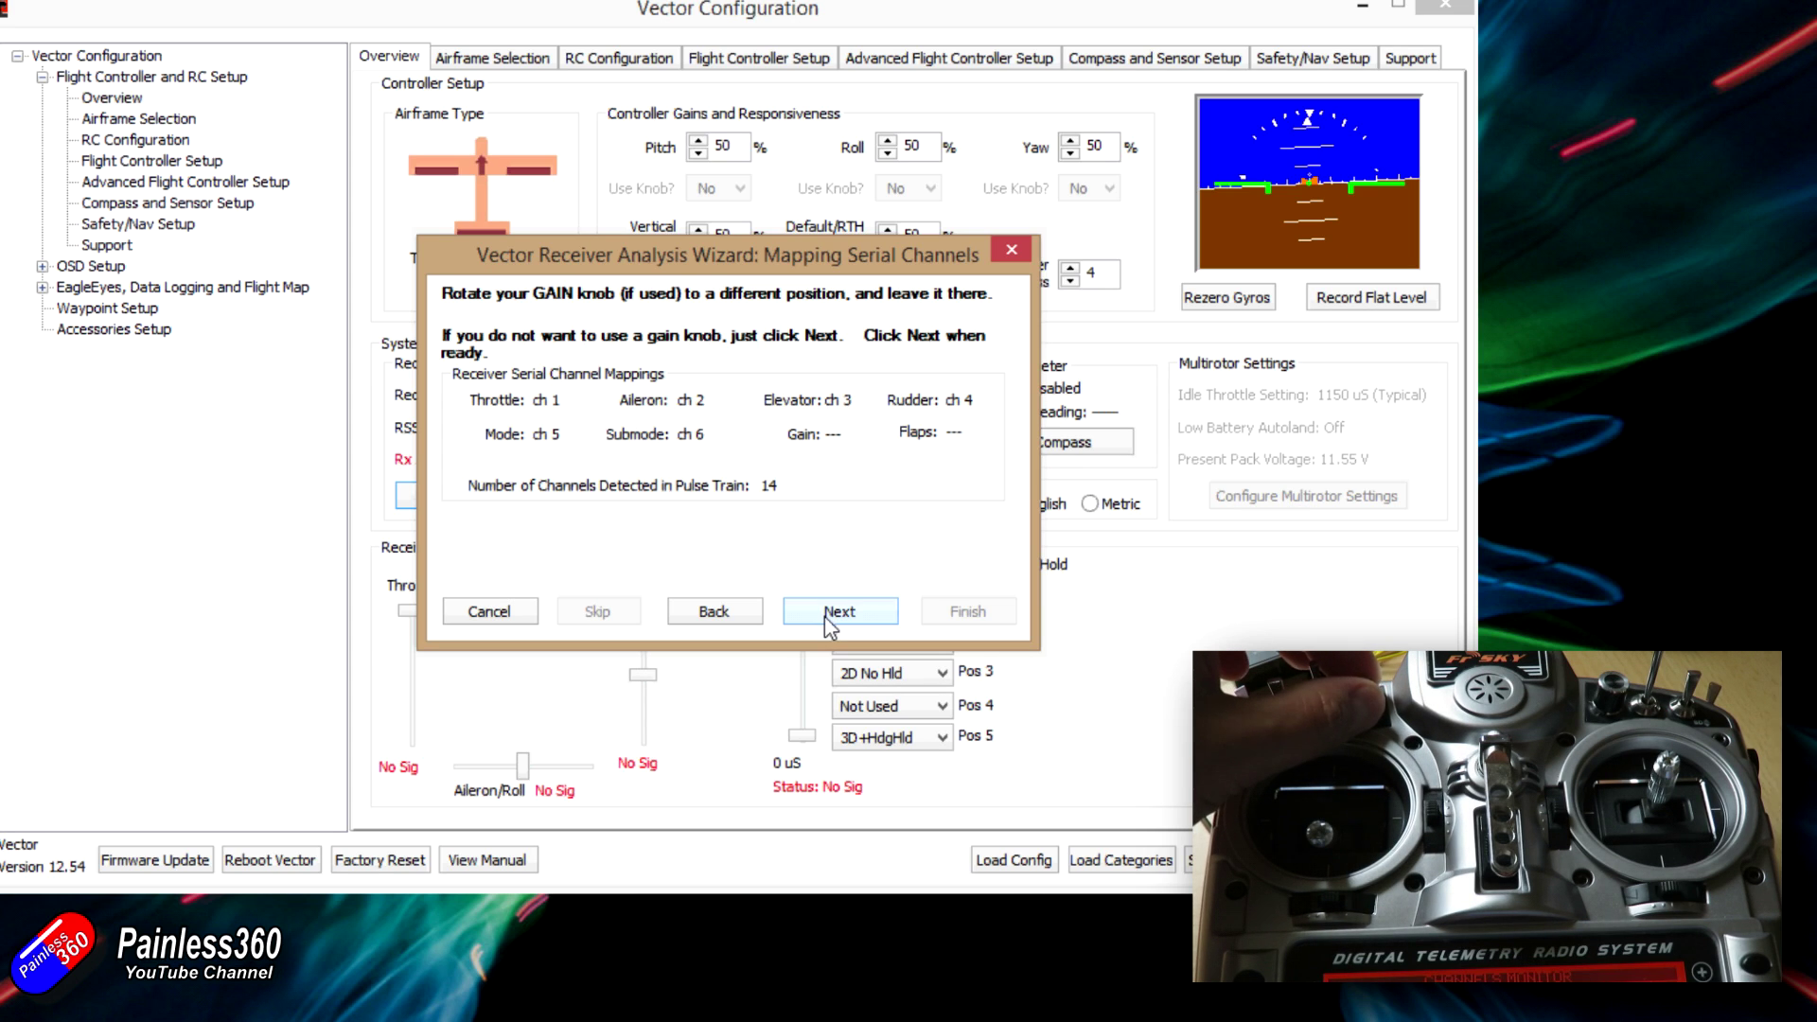
# - Map the gain knob to its receiver channel and leave the flaps switch unmapped
pyautogui.click(826, 613)
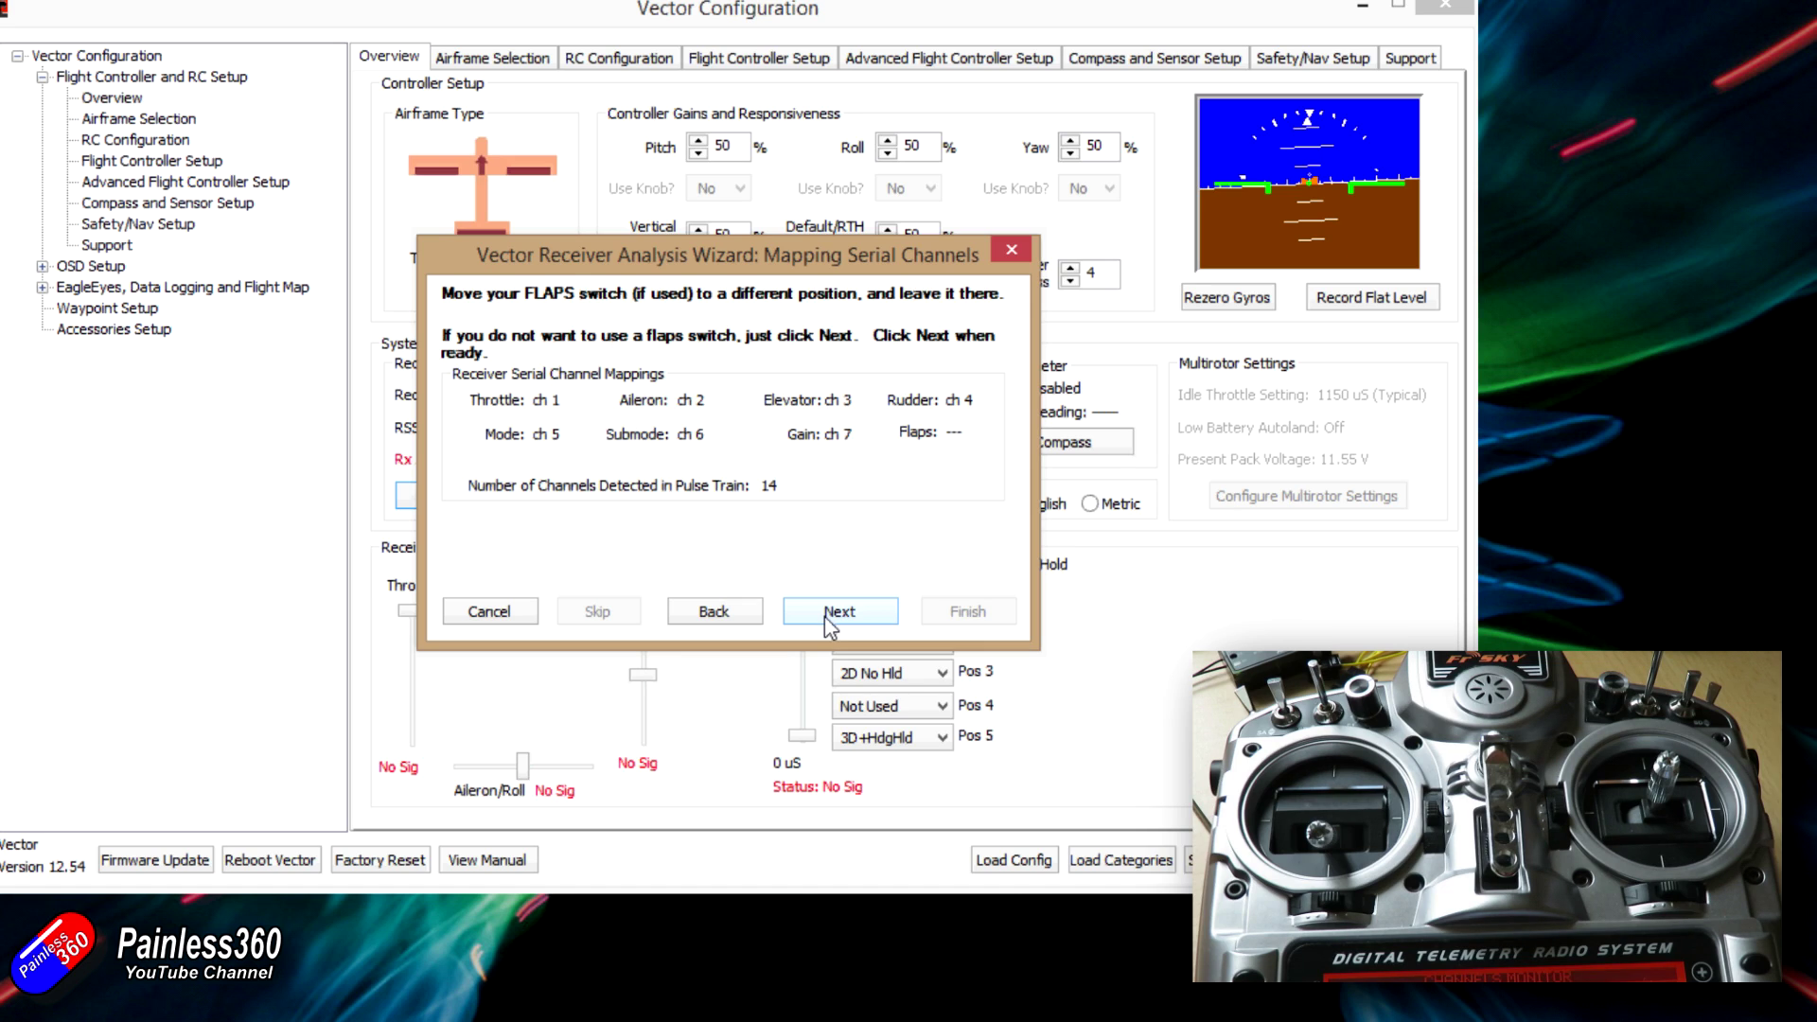
pyautogui.click(825, 613)
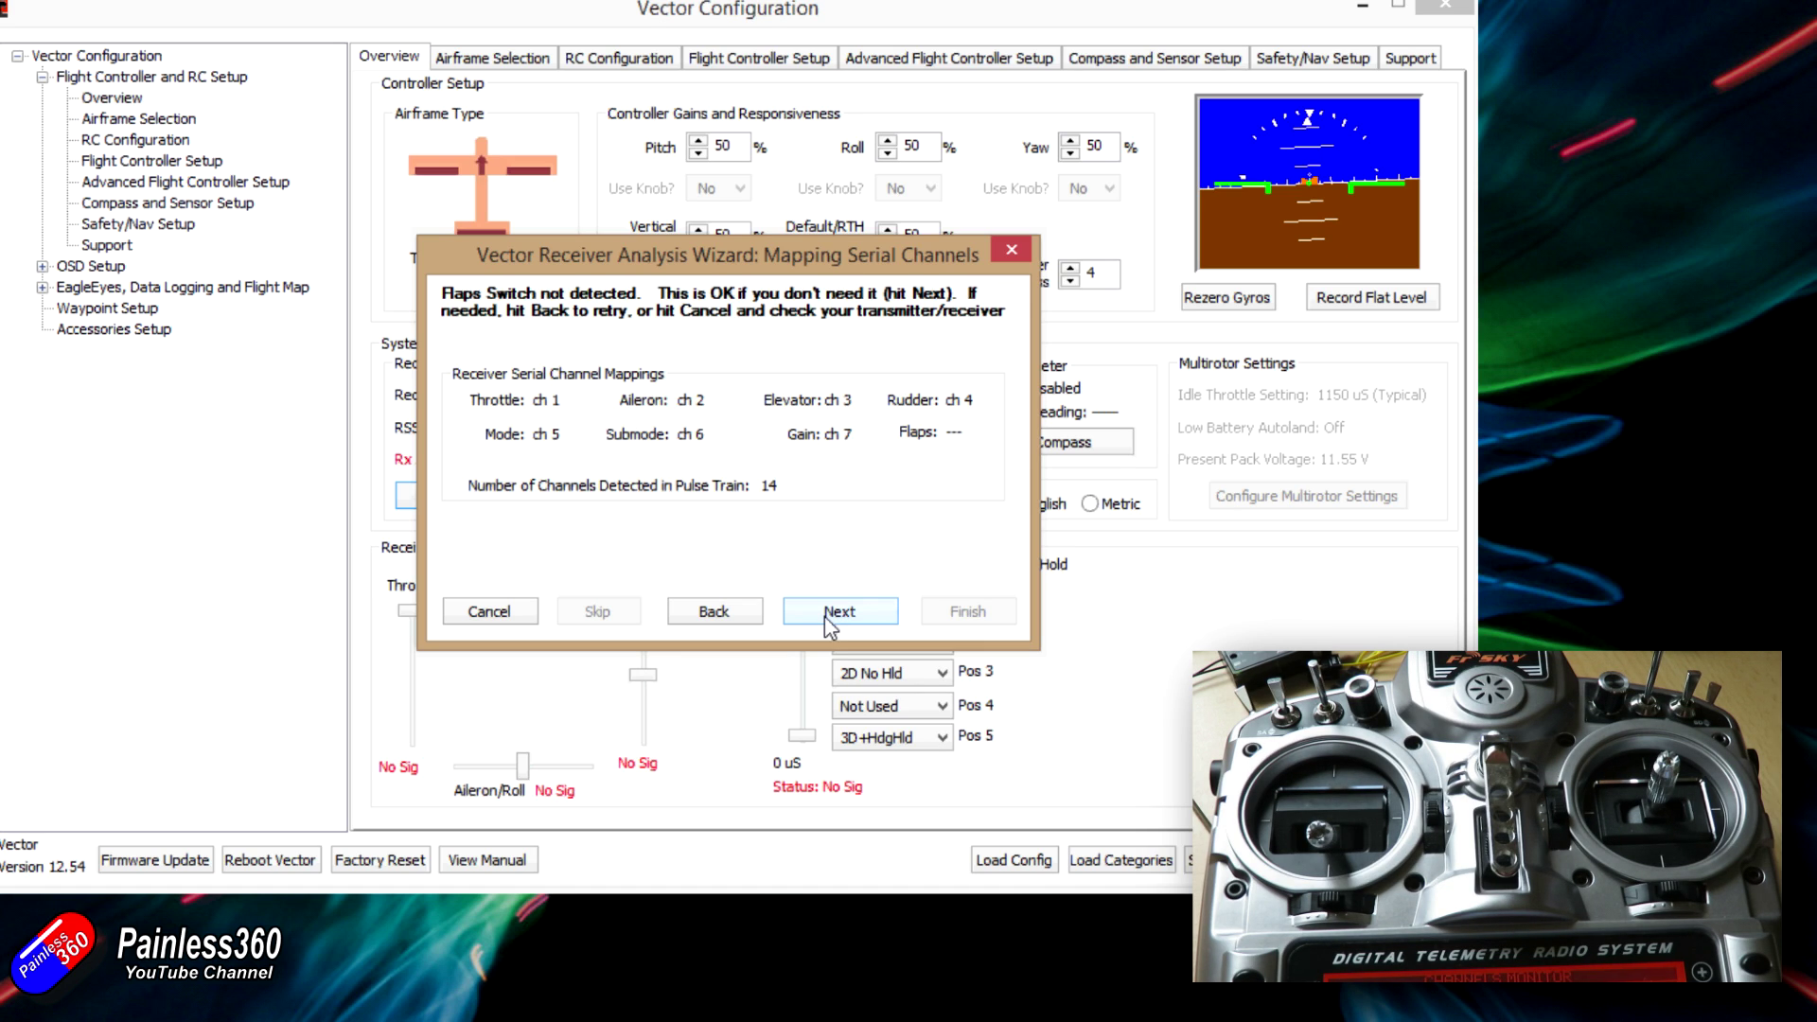
pyautogui.click(825, 613)
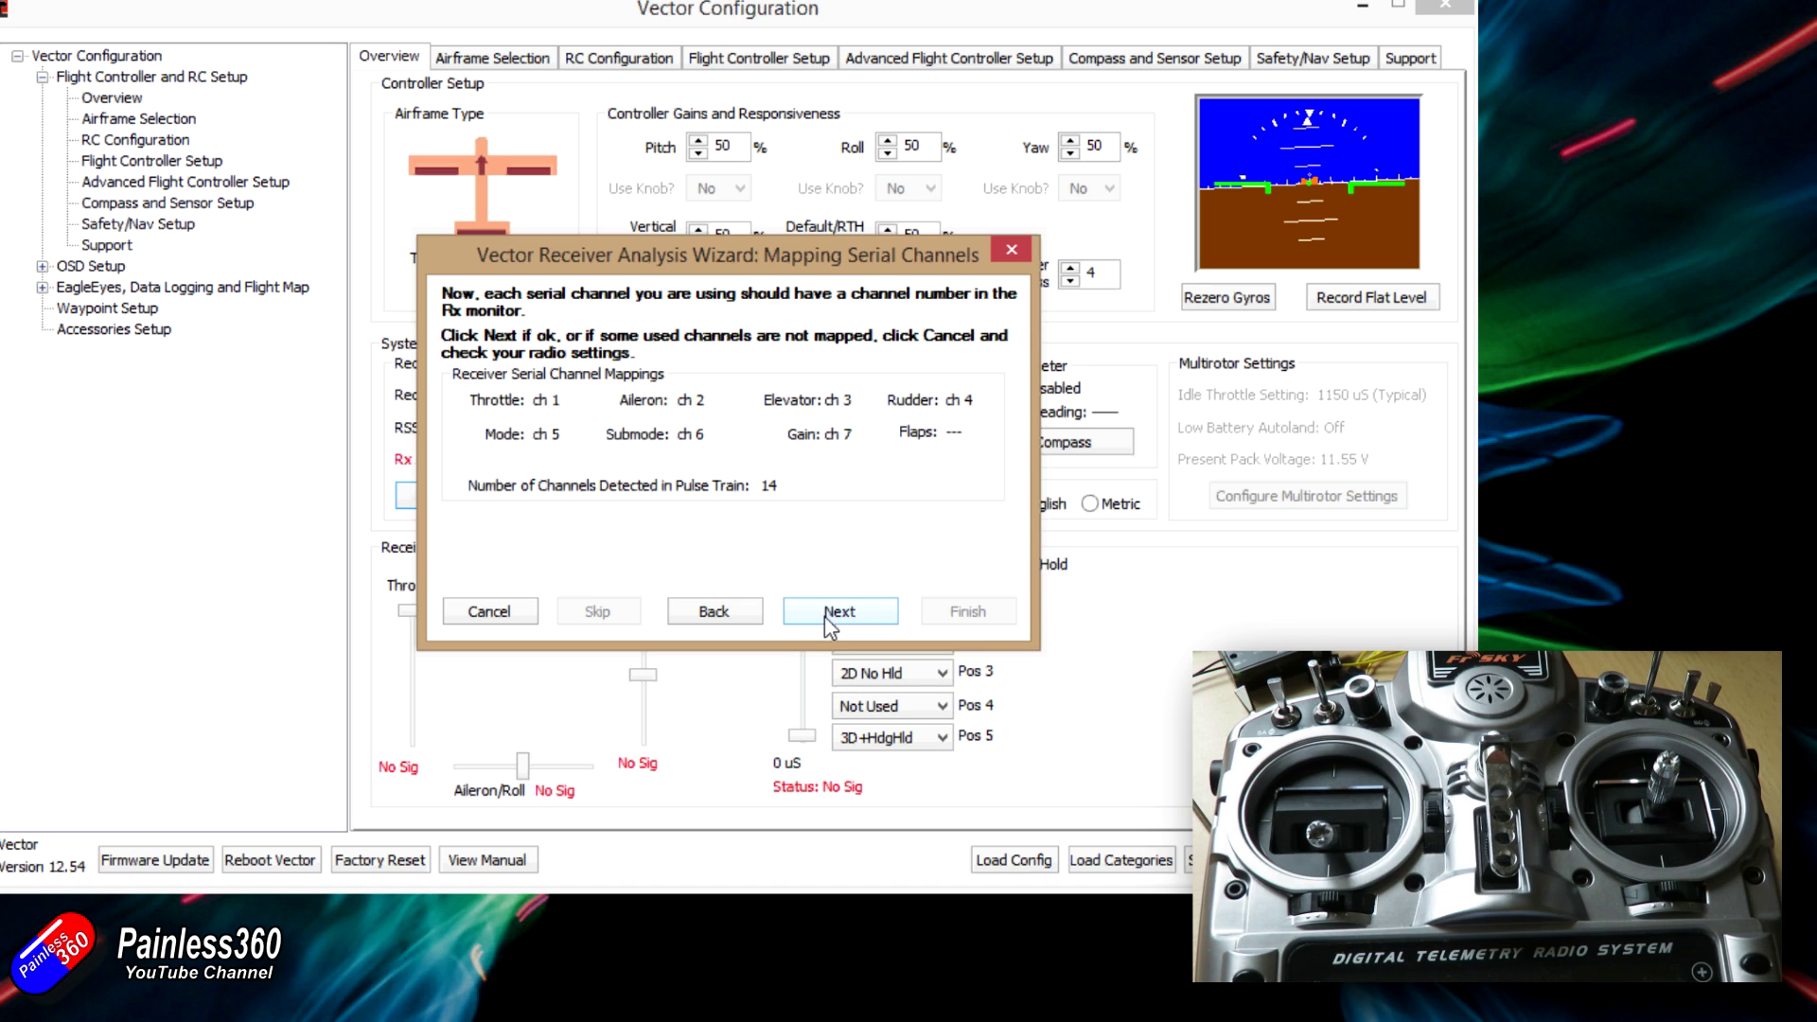
# - Accept the serial channel mappings and proceed through the transmitter-off stage for learning the failsafe settings
pyautogui.click(826, 613)
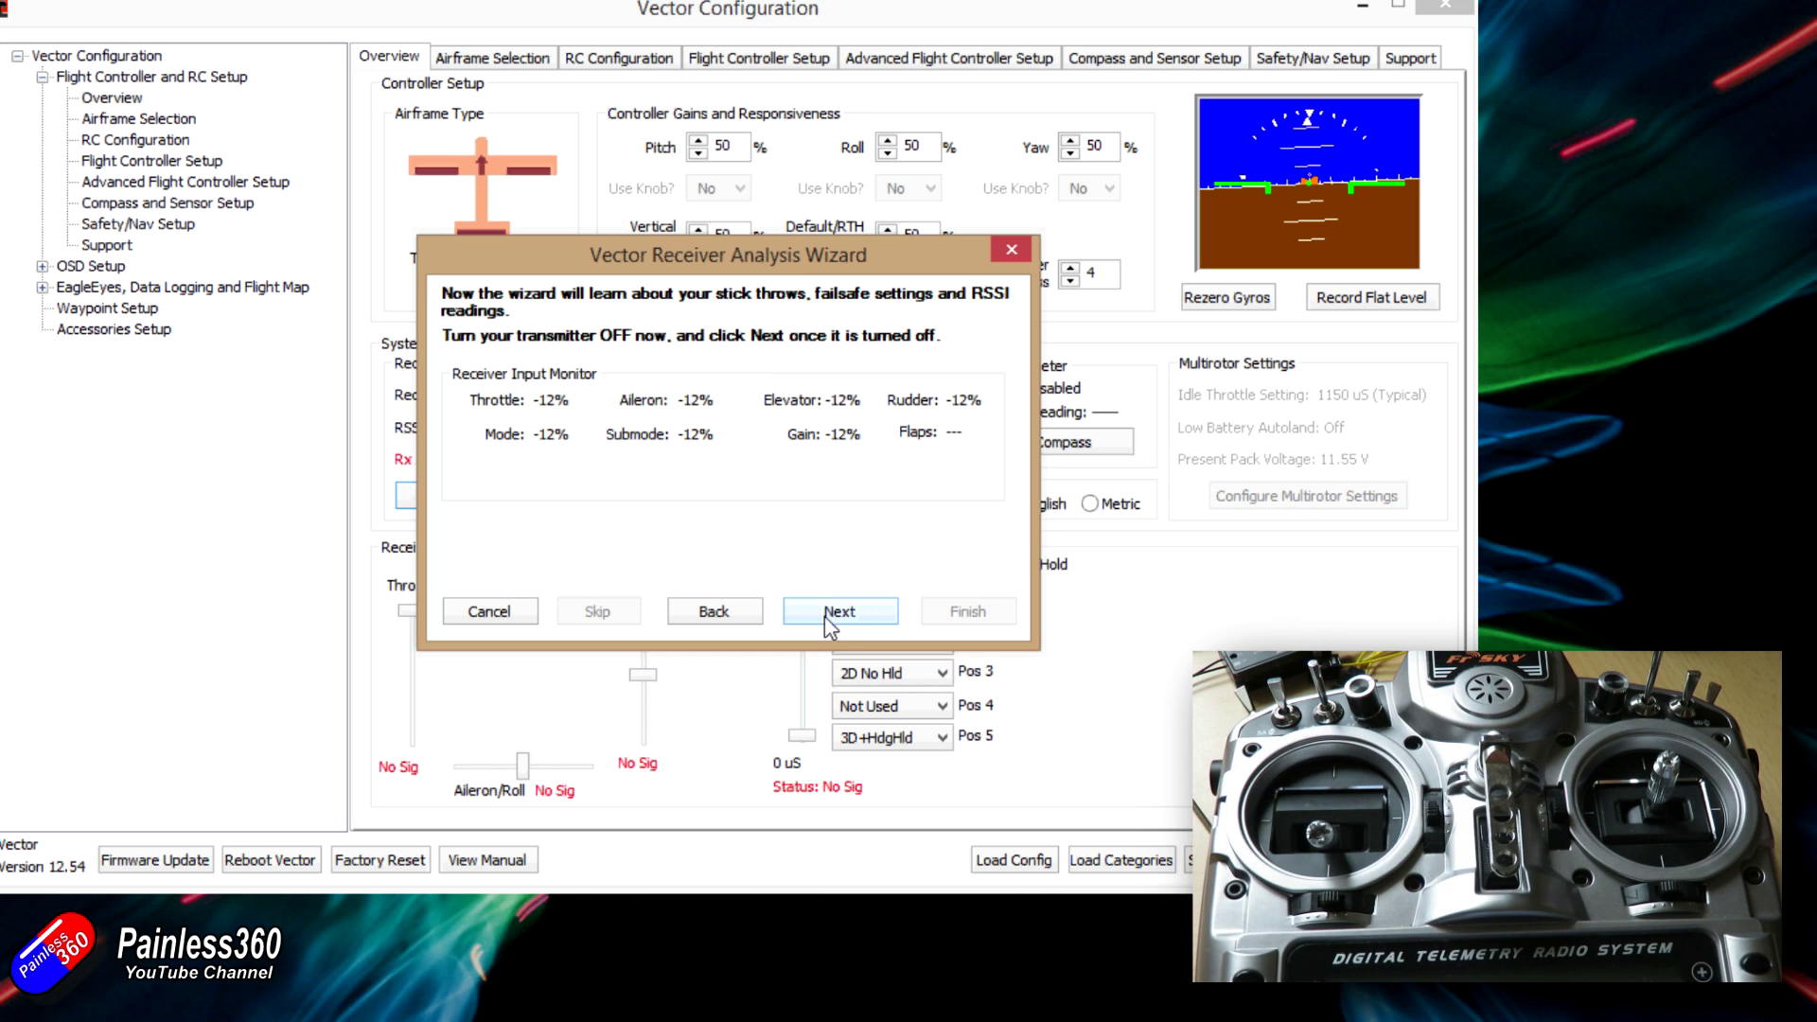
pyautogui.click(825, 616)
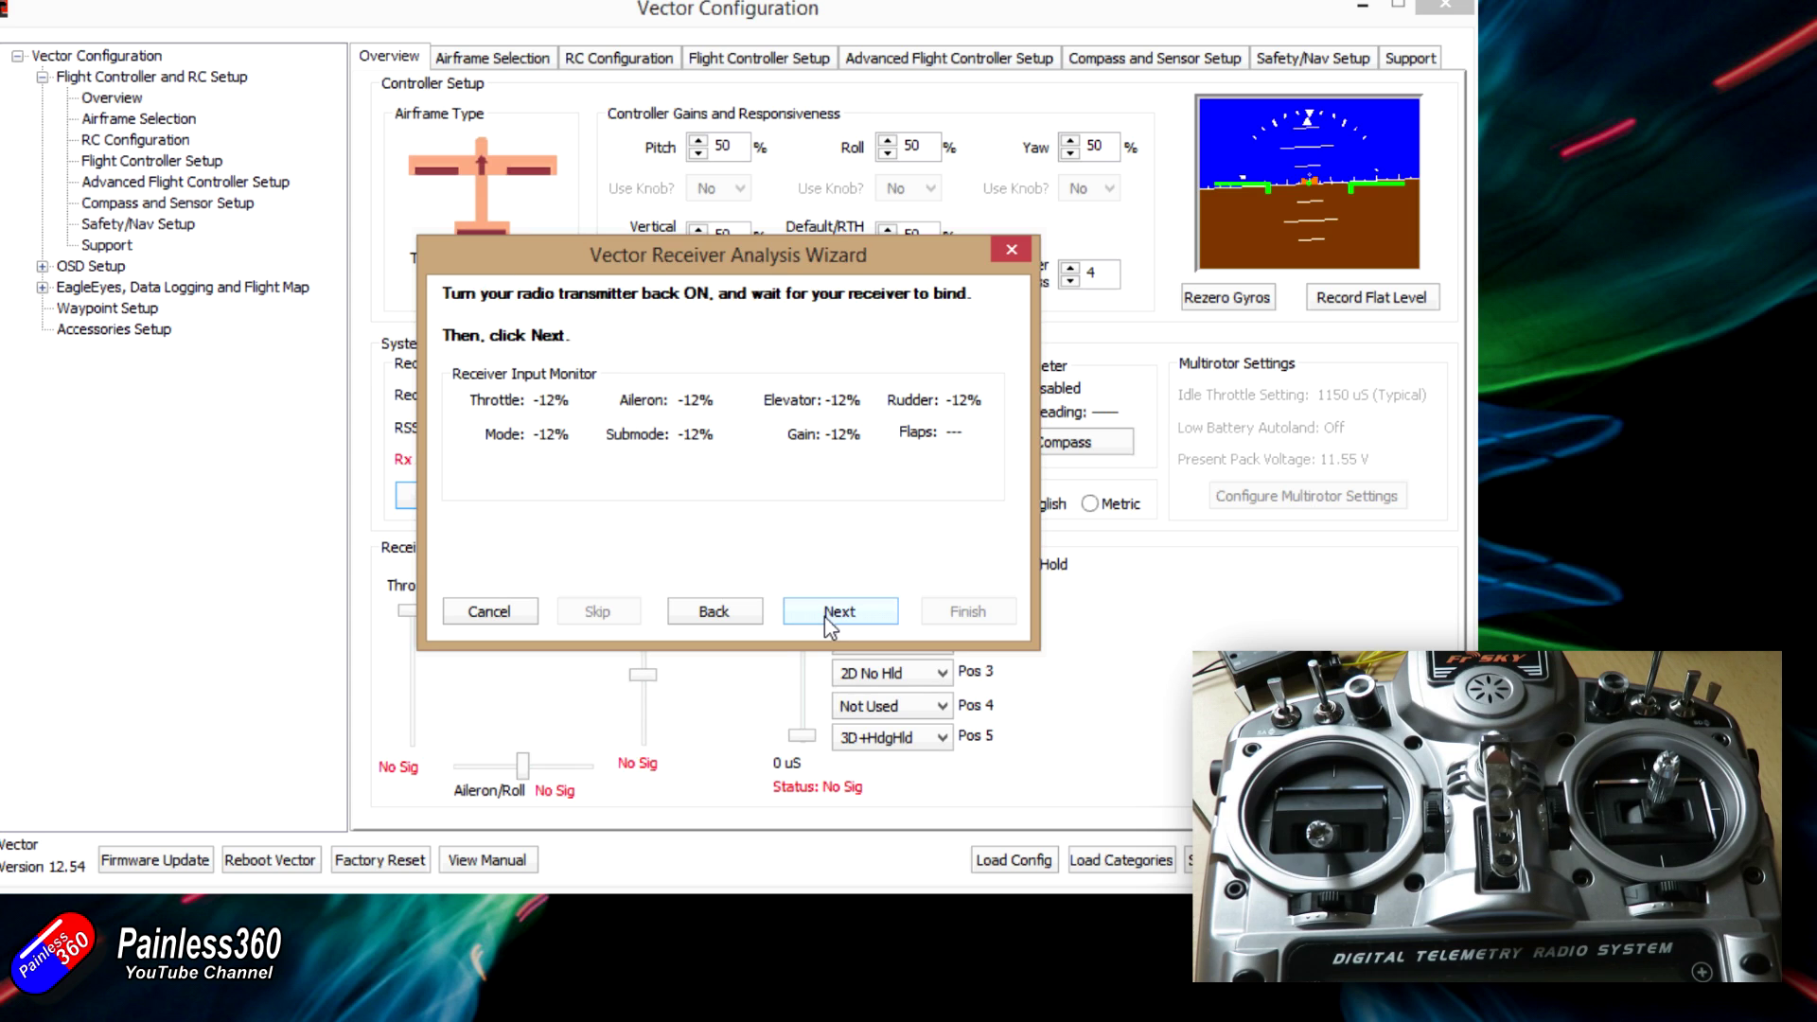